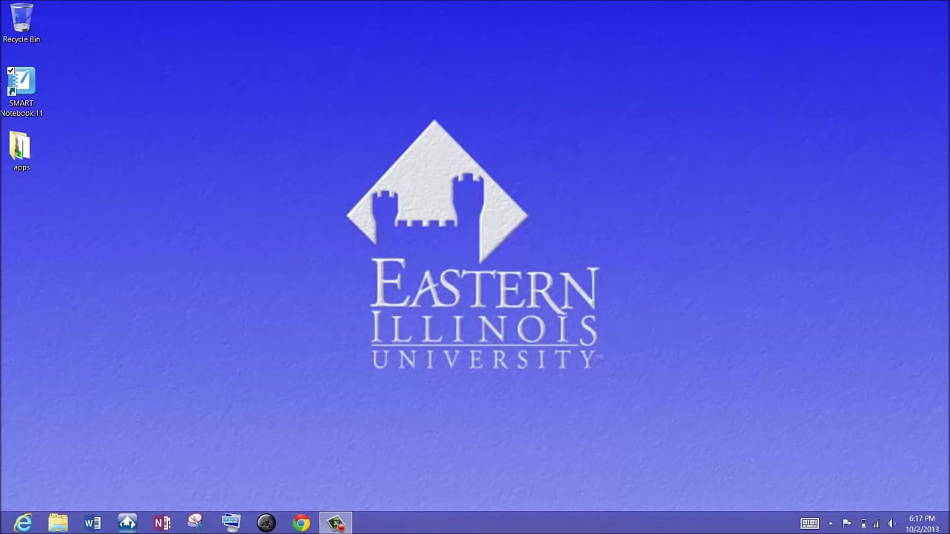
Launch SMART Notebook 11 from its desktop icon to get a blank Untitled notebook.
{"action": "double_click", "coordinate": [21, 92]}
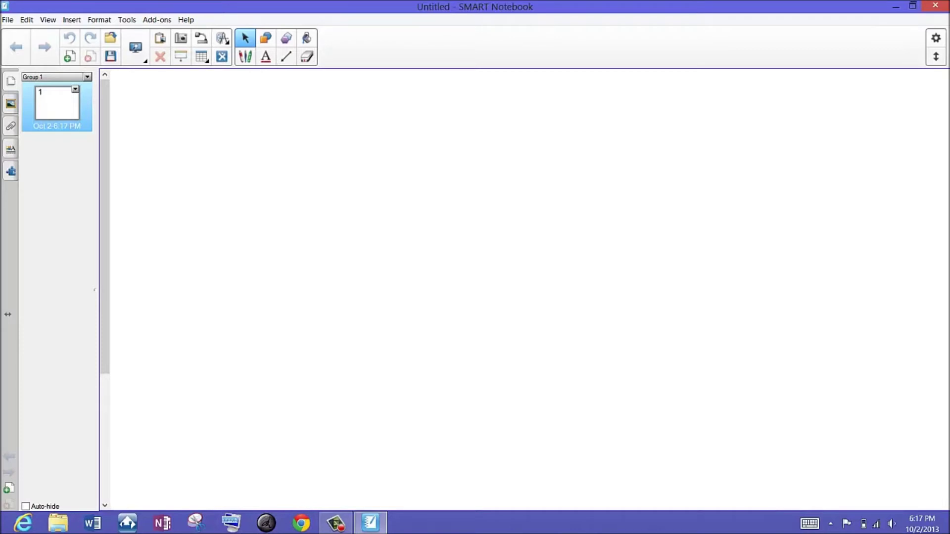
Take a rectangular Snipping Tool capture of Notebook's menu bar and toolbar.
{"action": "left_click", "coordinate": [196, 523]}
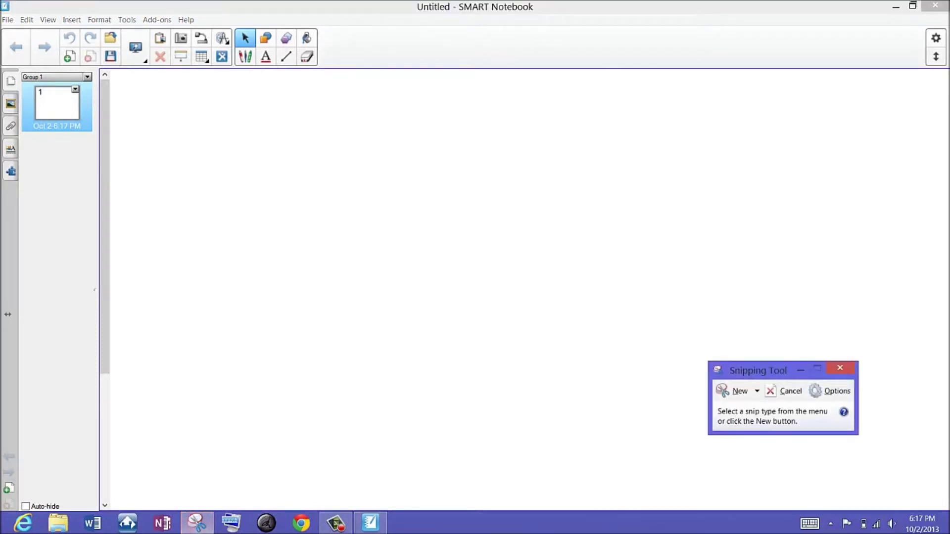
{"action": "left_click", "coordinate": [757, 391]}
{"action": "left_click", "coordinate": [692, 431]}
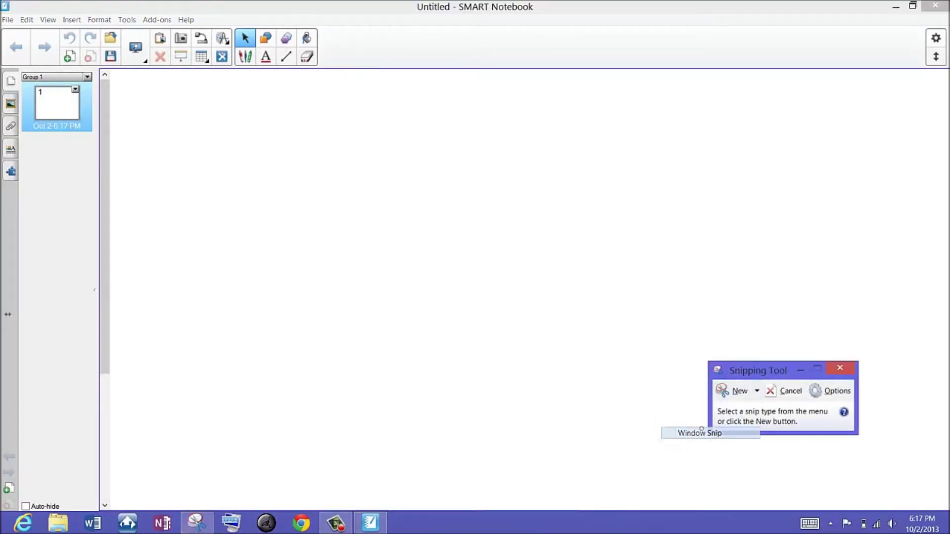
{"action": "left_click", "coordinate": [756, 392]}
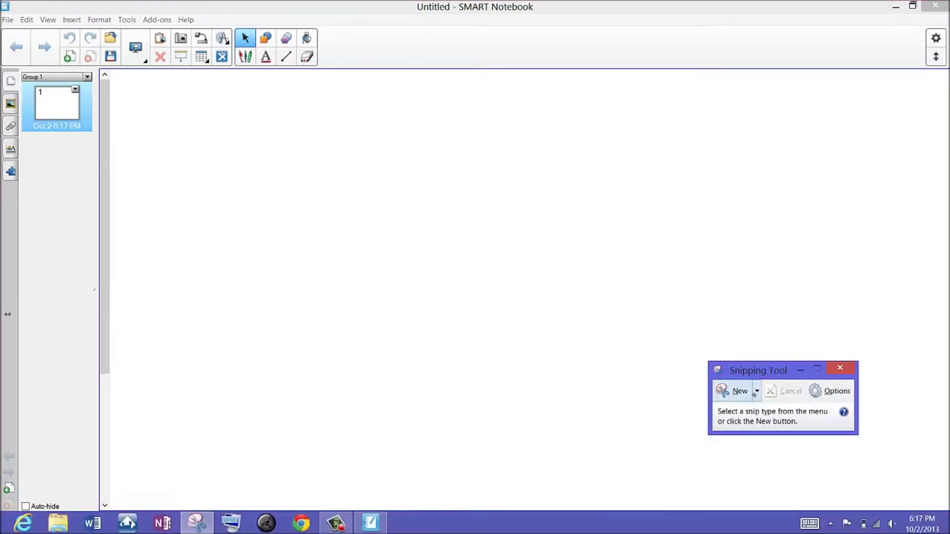
{"action": "left_click", "coordinate": [757, 391]}
{"action": "left_click", "coordinate": [723, 422]}
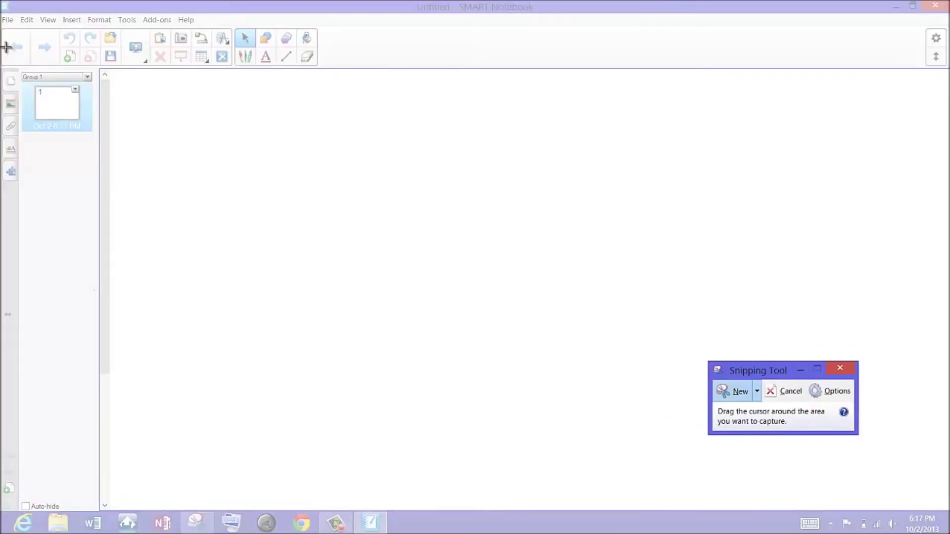
{"action": "left_click_drag", "start_coordinate": [2, 18], "coordinate": [325, 77]}
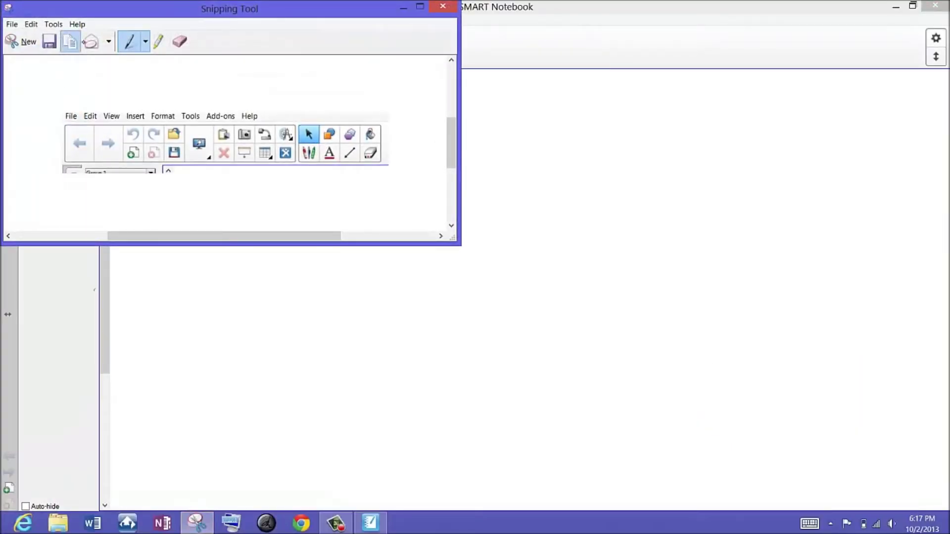
Close Snipping Tool without saving the snip and paste the toolbar image onto page 1.
{"action": "left_click", "coordinate": [443, 6]}
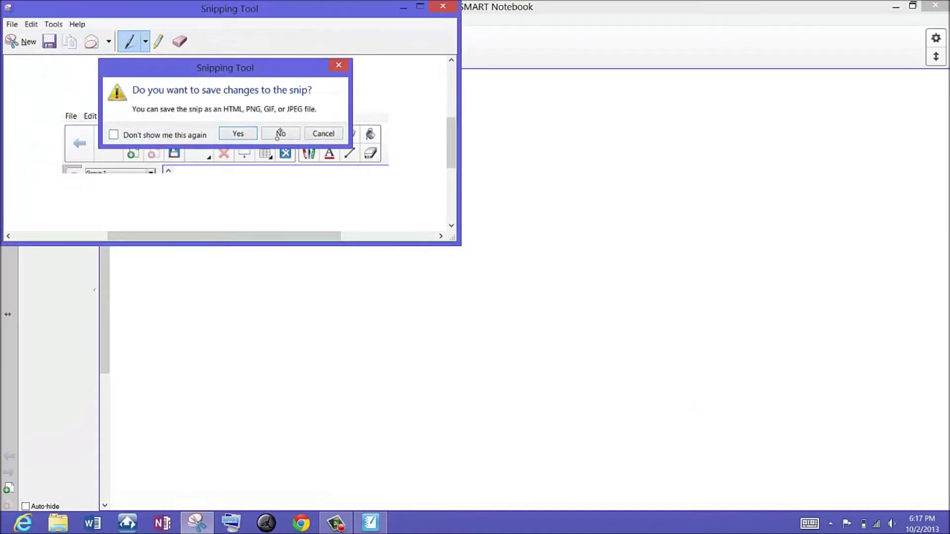
{"action": "left_click", "coordinate": [280, 133]}
{"action": "left_click", "coordinate": [160, 39]}
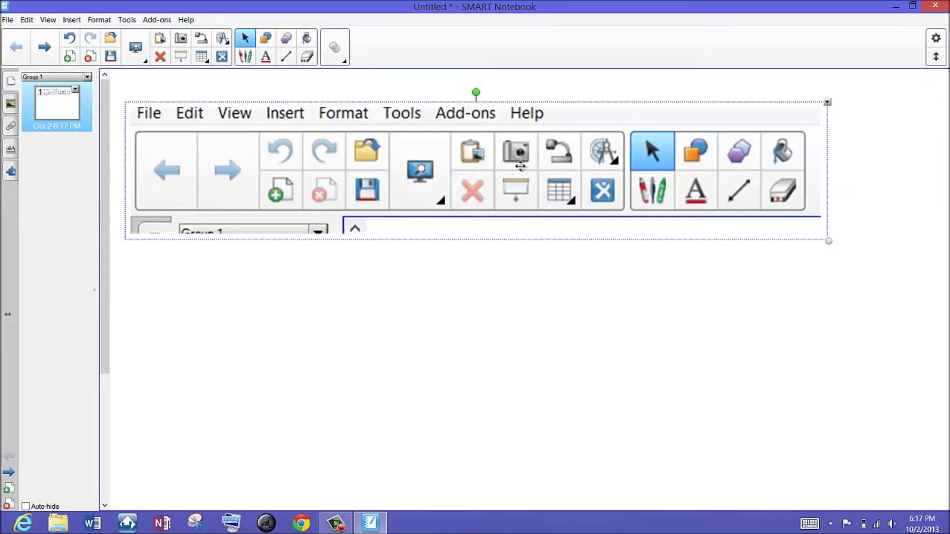
Switch the pen to the highlighter and highlight the left toolbar group in yellow.
{"action": "left_click", "coordinate": [246, 57]}
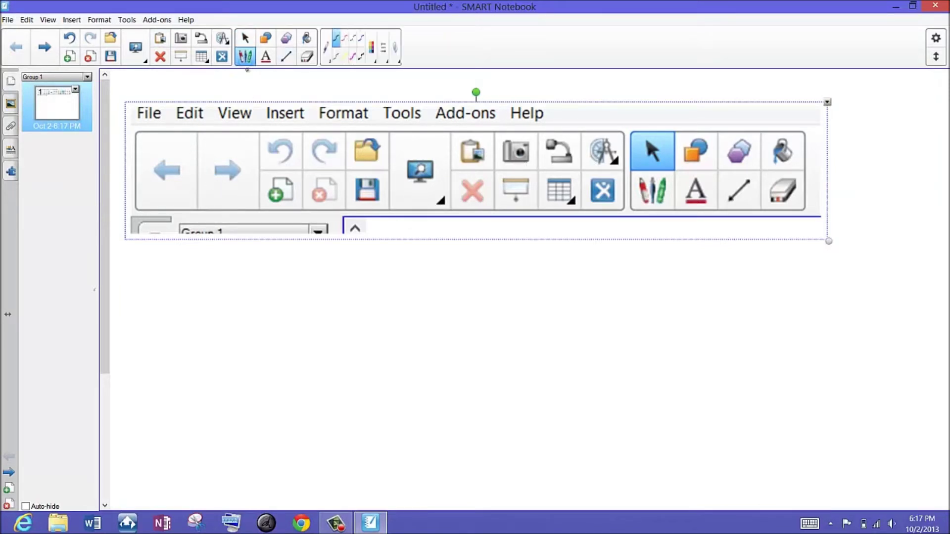
{"action": "left_click", "coordinate": [340, 63]}
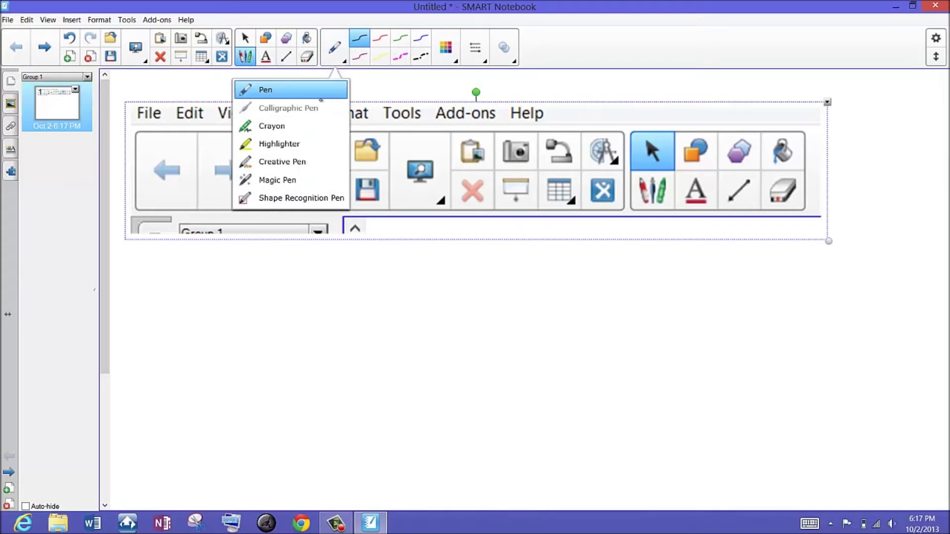
{"action": "left_click", "coordinate": [280, 144]}
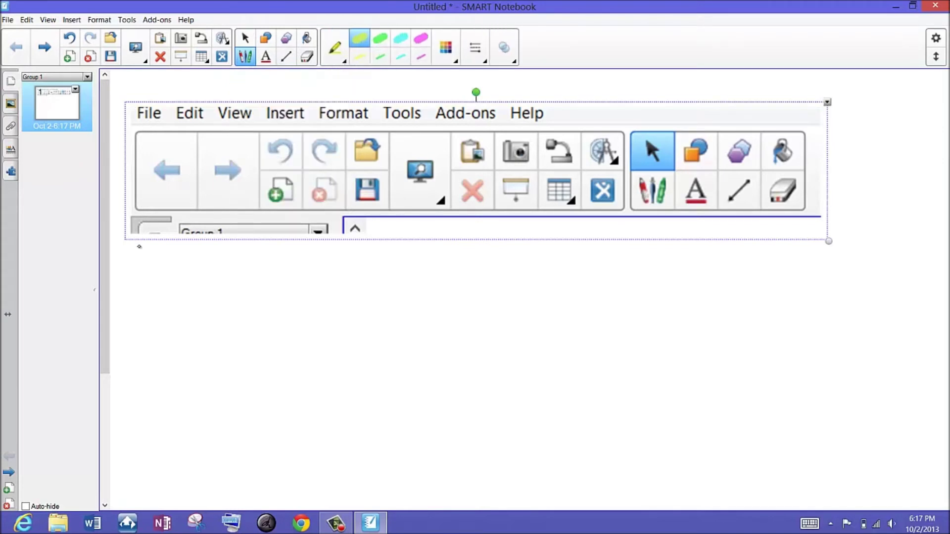
{"action": "mouse_move", "coordinate": [137, 130]}
{"action": "left_mouse_down"}
{"action": "mouse_move", "coordinate": [137, 192]}
{"action": "mouse_move", "coordinate": [267, 205]}
{"action": "mouse_move", "coordinate": [450, 198]}
{"action": "mouse_move", "coordinate": [444, 136]}
{"action": "mouse_move", "coordinate": [142, 135]}
{"action": "mouse_move", "coordinate": [156, 138]}
{"action": "mouse_move", "coordinate": [154, 179]}
{"action": "mouse_move", "coordinate": [168, 156]}
{"action": "mouse_move", "coordinate": [148, 173]}
{"action": "mouse_move", "coordinate": [414, 168]}
{"action": "mouse_move", "coordinate": [149, 191]}
{"action": "mouse_move", "coordinate": [366, 193]}
{"action": "mouse_move", "coordinate": [425, 176]}
{"action": "mouse_move", "coordinate": [409, 154]}
{"action": "left_mouse_up"}
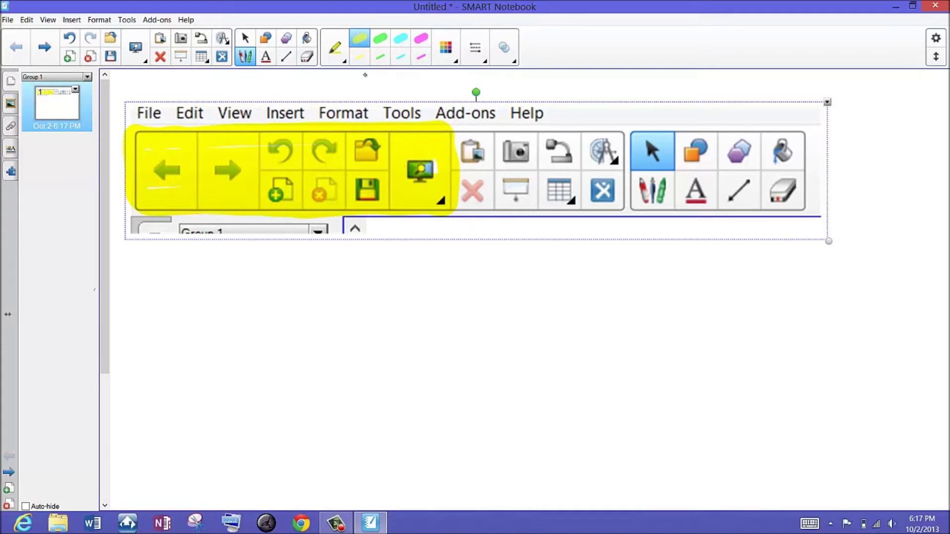
Highlight the middle toolbar group in cyan and the right group in magenta.
{"action": "left_click", "coordinate": [401, 38]}
{"action": "mouse_move", "coordinate": [459, 129]}
{"action": "left_mouse_down"}
{"action": "mouse_move", "coordinate": [454, 210]}
{"action": "mouse_move", "coordinate": [608, 213]}
{"action": "mouse_move", "coordinate": [618, 132]}
{"action": "mouse_move", "coordinate": [469, 131]}
{"action": "mouse_move", "coordinate": [471, 162]}
{"action": "mouse_move", "coordinate": [611, 169]}
{"action": "mouse_move", "coordinate": [470, 191]}
{"action": "mouse_move", "coordinate": [604, 194]}
{"action": "left_mouse_up"}
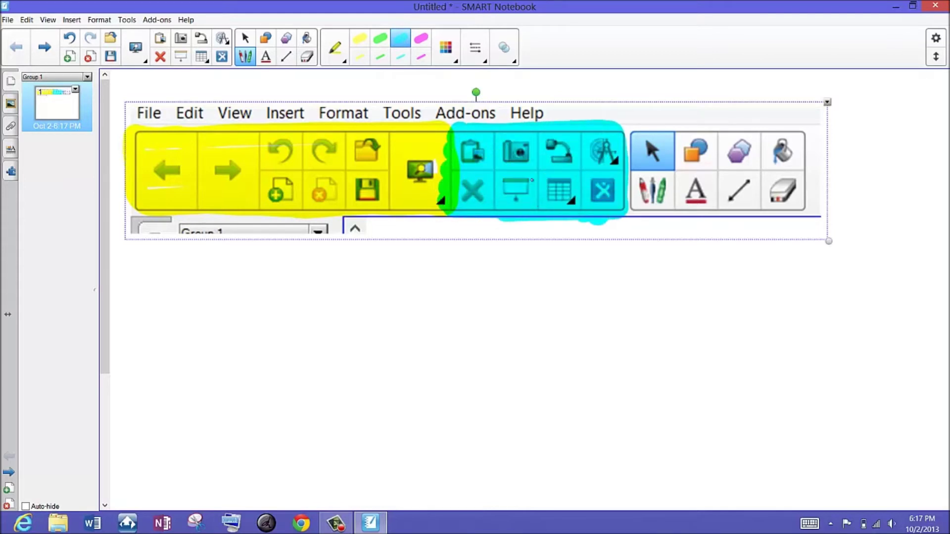
{"action": "left_click", "coordinate": [421, 38]}
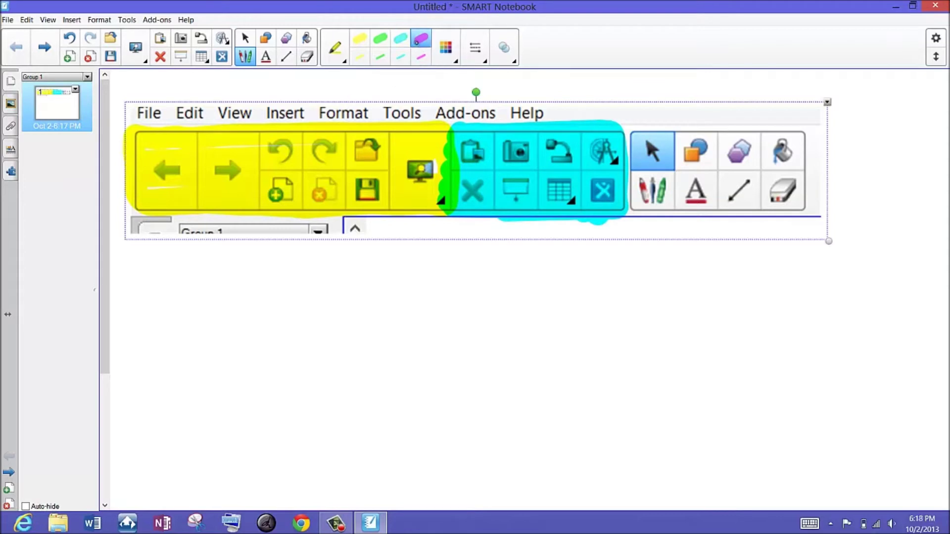
{"action": "left_click_drag", "start_coordinate": [631, 130], "coordinate": [631, 155]}
{"action": "mouse_move", "coordinate": [633, 192]}
{"action": "left_mouse_down"}
{"action": "mouse_move", "coordinate": [634, 130]}
{"action": "mouse_move", "coordinate": [791, 141]}
{"action": "mouse_move", "coordinate": [782, 132]}
{"action": "mouse_move", "coordinate": [795, 206]}
{"action": "mouse_move", "coordinate": [616, 213]}
{"action": "mouse_move", "coordinate": [648, 156]}
{"action": "mouse_move", "coordinate": [761, 163]}
{"action": "mouse_move", "coordinate": [673, 154]}
{"action": "mouse_move", "coordinate": [720, 154]}
{"action": "mouse_move", "coordinate": [640, 193]}
{"action": "left_mouse_up"}
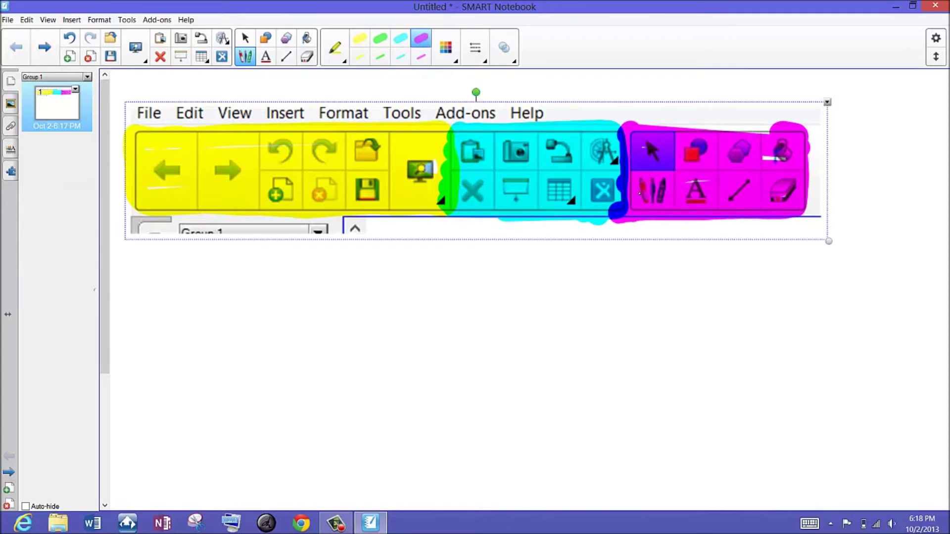
{"action": "mouse_move", "coordinate": [794, 158]}
{"action": "left_mouse_down"}
{"action": "mouse_move", "coordinate": [791, 129]}
{"action": "mouse_move", "coordinate": [614, 148]}
{"action": "left_mouse_up"}
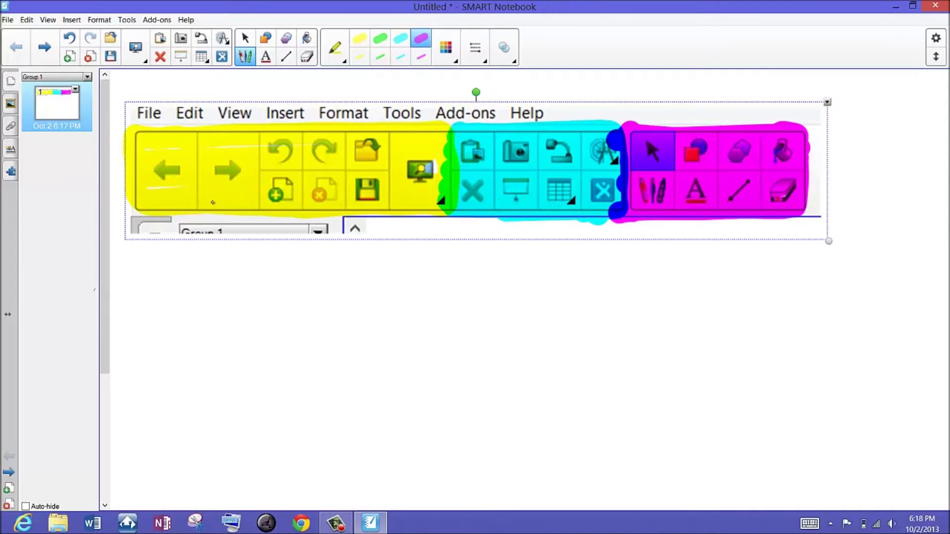
{"action": "left_click", "coordinate": [344, 60]}
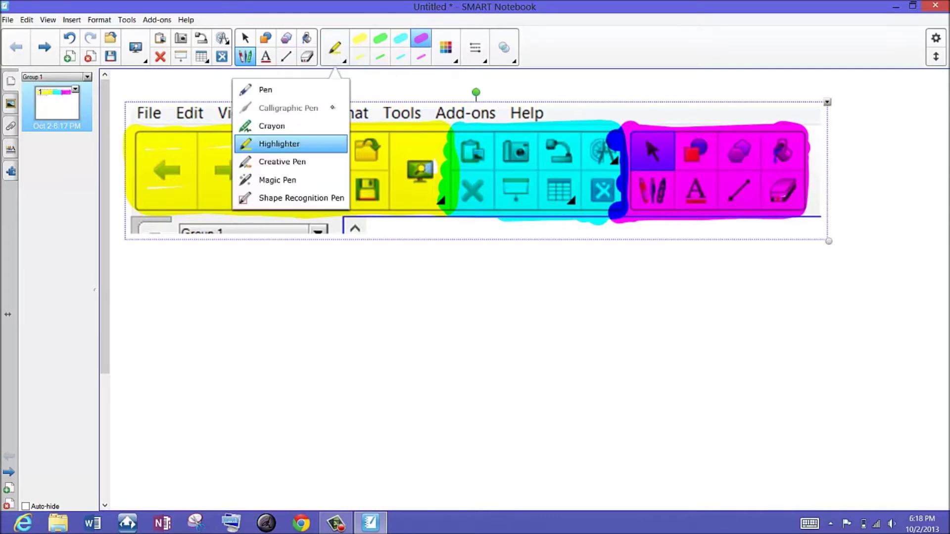
Switch back to the regular pen in red and write a large 1 on page 1.
{"action": "left_click", "coordinate": [276, 90]}
{"action": "left_click", "coordinate": [380, 38]}
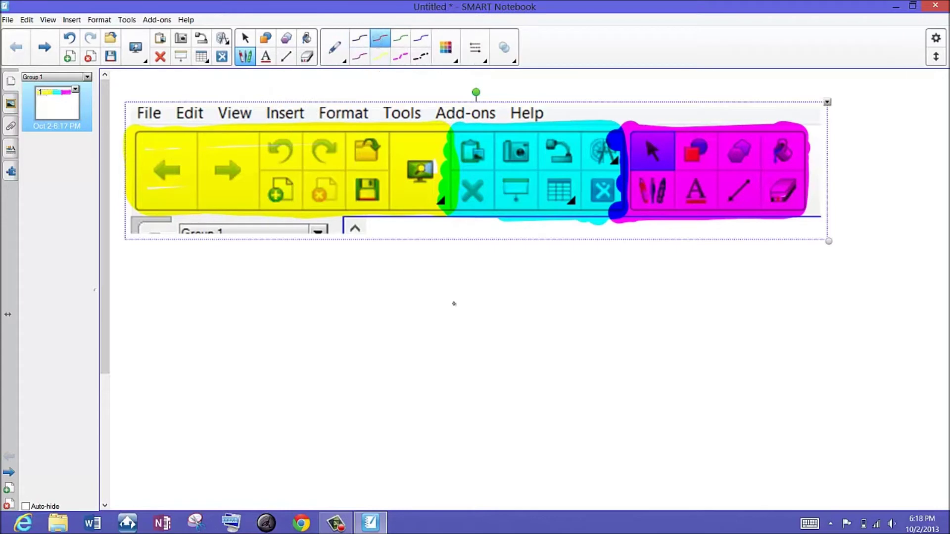
{"action": "mouse_move", "coordinate": [440, 288]}
{"action": "left_mouse_down"}
{"action": "mouse_move", "coordinate": [515, 341]}
{"action": "mouse_move", "coordinate": [502, 420]}
{"action": "left_mouse_up"}
{"action": "left_click_drag", "start_coordinate": [406, 430], "coordinate": [626, 411]}
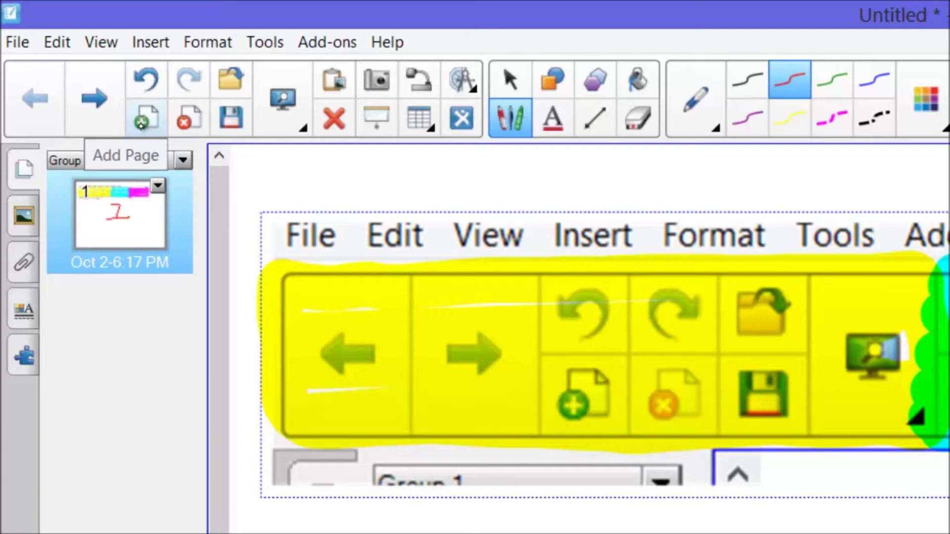
Add pages 2 and 3, writing a red 2 and a red 3 on them.
{"action": "left_click", "coordinate": [142, 123]}
{"action": "left_click_drag", "start_coordinate": [864, 420], "coordinate": [947, 377]}
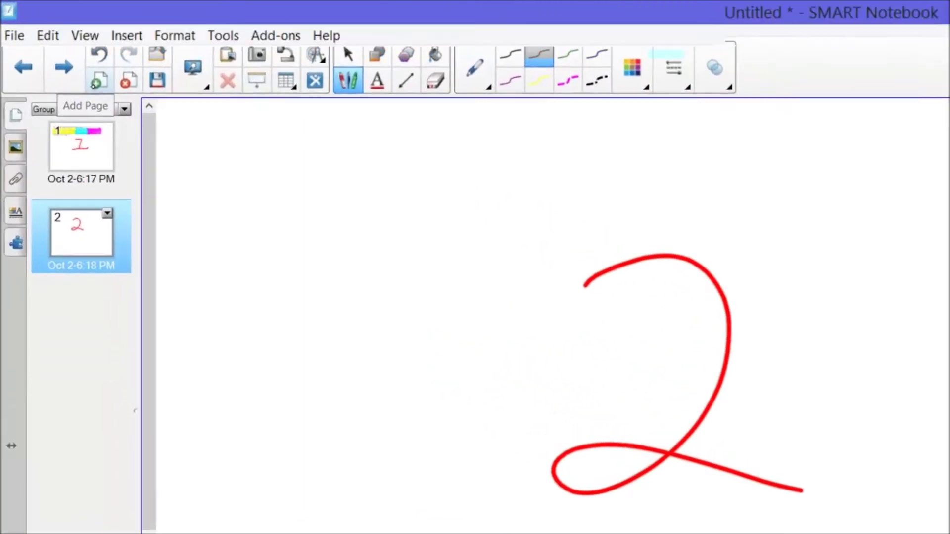
{"action": "left_click", "coordinate": [69, 55]}
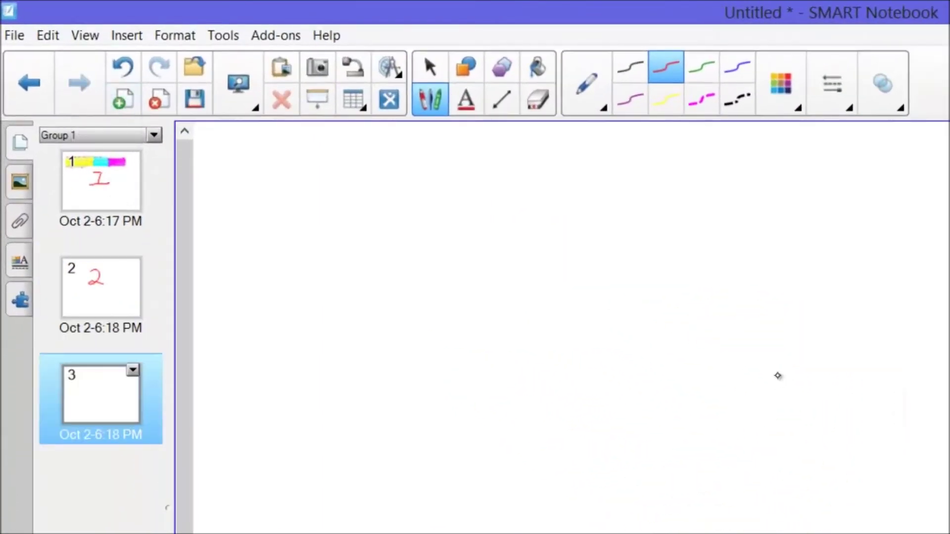
{"action": "mouse_move", "coordinate": [711, 323]}
{"action": "left_mouse_down"}
{"action": "mouse_move", "coordinate": [886, 351]}
{"action": "mouse_move", "coordinate": [897, 532]}
{"action": "left_mouse_up"}
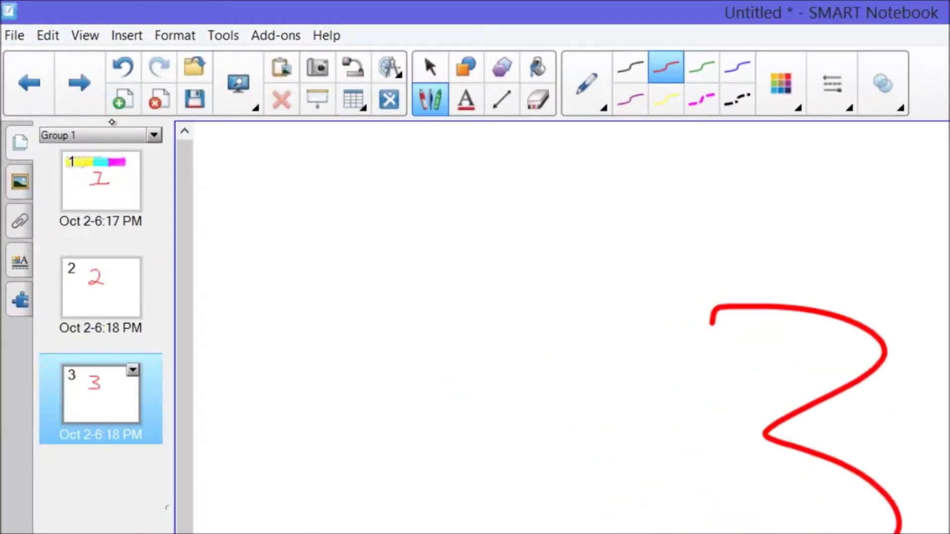
Add pages 4 and 5, writing a red 4 and a red 5 on them.
{"action": "left_click", "coordinate": [122, 99]}
{"action": "left_click_drag", "start_coordinate": [705, 303], "coordinate": [839, 428]}
{"action": "left_click_drag", "start_coordinate": [803, 315], "coordinate": [736, 533]}
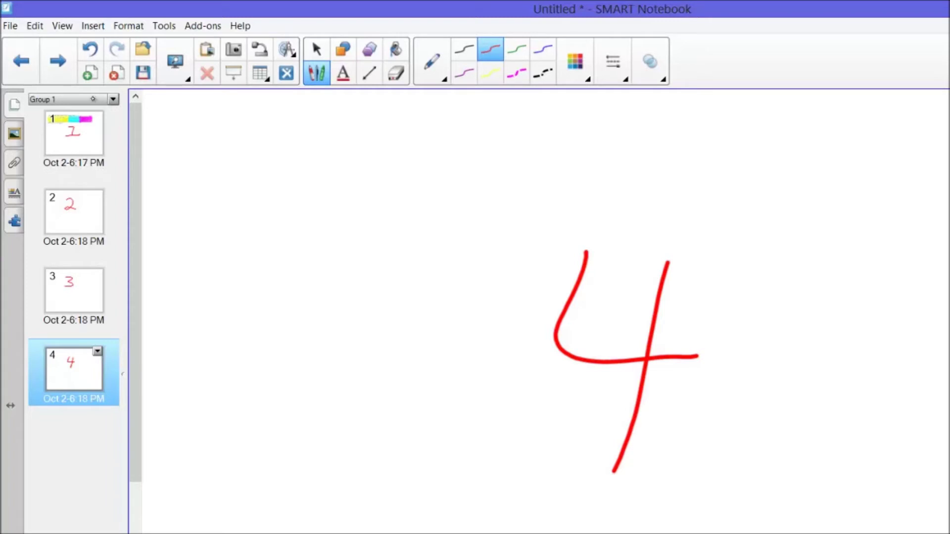
{"action": "left_click", "coordinate": [89, 73]}
{"action": "left_click_drag", "start_coordinate": [634, 251], "coordinate": [563, 392]}
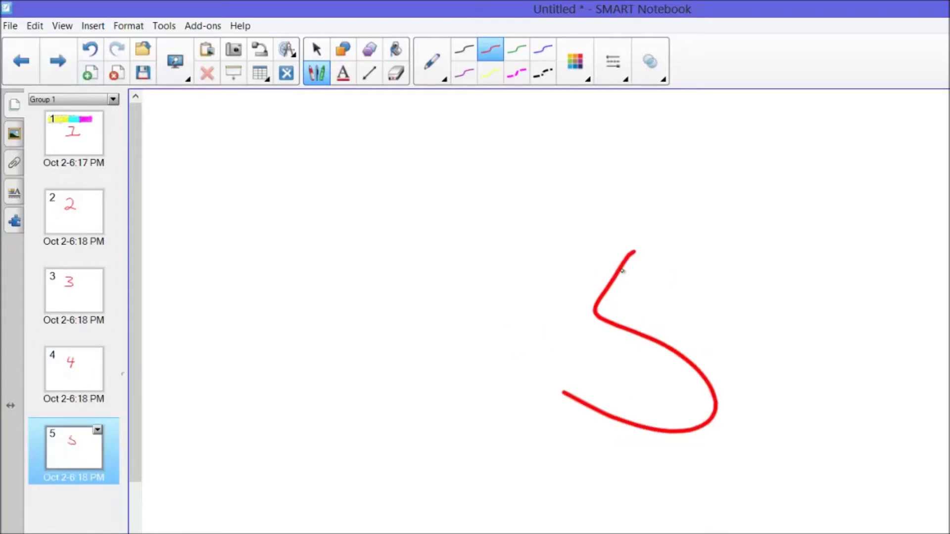
{"action": "left_click_drag", "start_coordinate": [622, 270], "coordinate": [759, 242]}
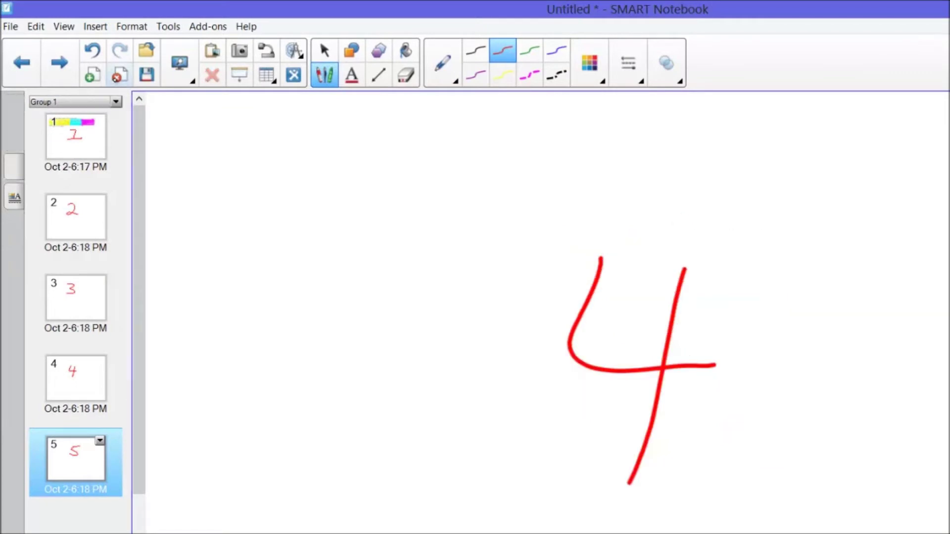
Delete page 5, re-add it with a red 5, then delete it from its thumbnail menu.
{"action": "left_click", "coordinate": [119, 75]}
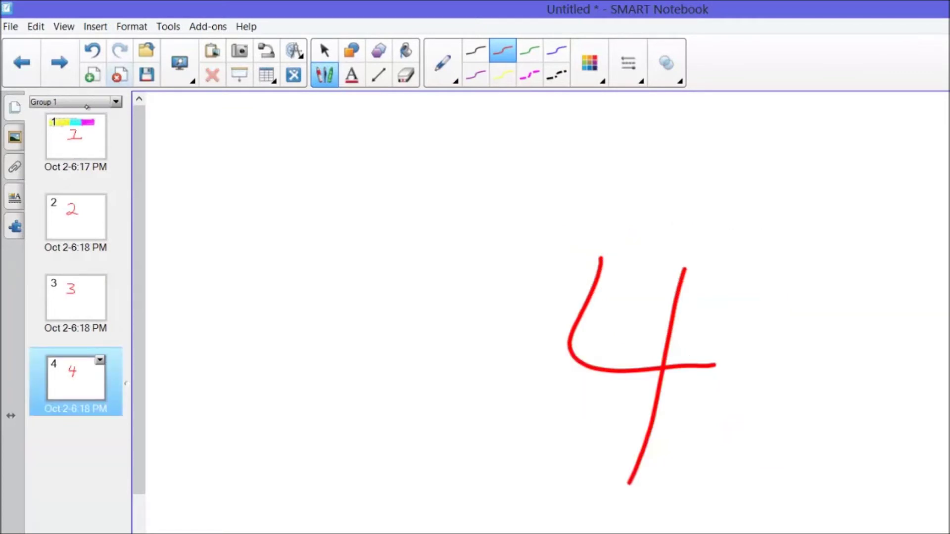
{"action": "left_click", "coordinate": [91, 76]}
{"action": "left_click_drag", "start_coordinate": [667, 298], "coordinate": [633, 388]}
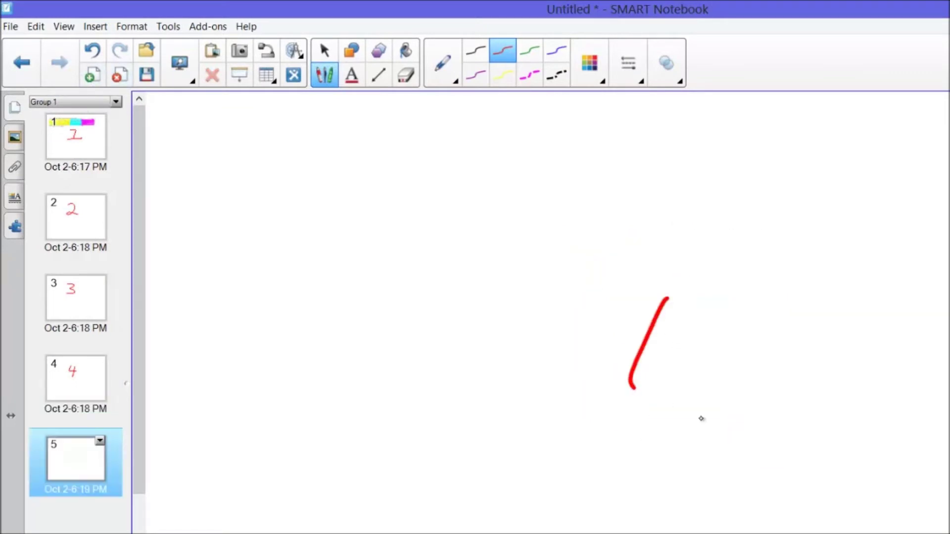
{"action": "left_click_drag", "start_coordinate": [701, 419], "coordinate": [570, 460]}
{"action": "left_click_drag", "start_coordinate": [649, 309], "coordinate": [784, 296]}
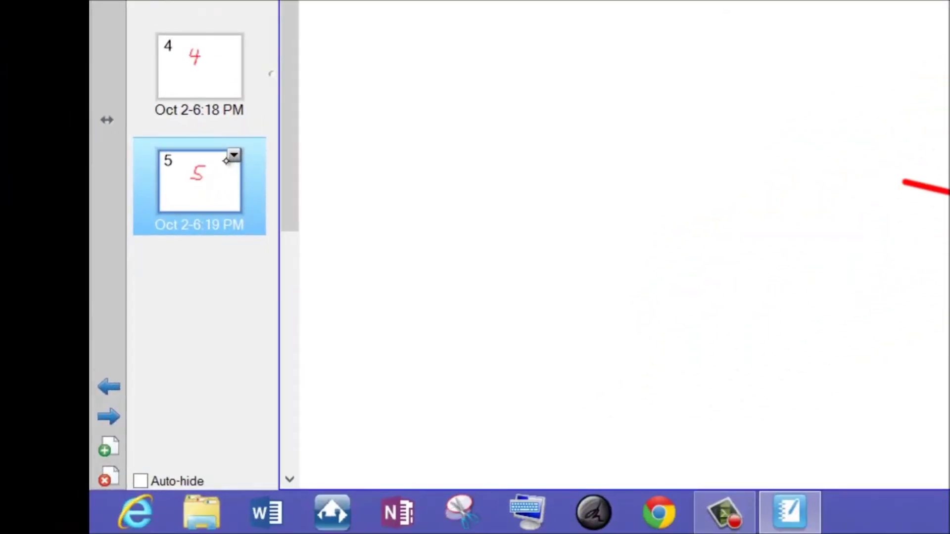
{"action": "left_click", "coordinate": [233, 155]}
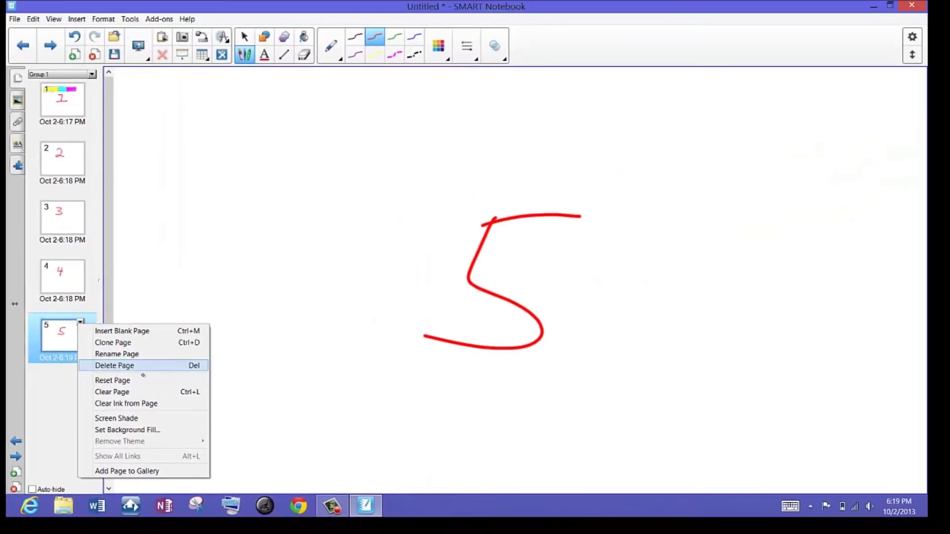
{"action": "left_click", "coordinate": [143, 366]}
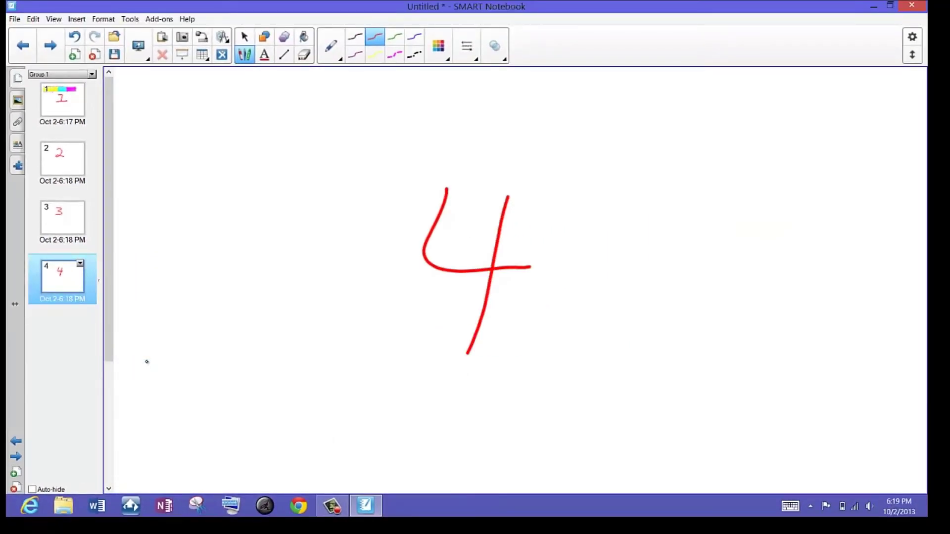
Step back and forth through the pages with the Previous and Next arrows.
{"action": "left_click", "coordinate": [13, 48]}
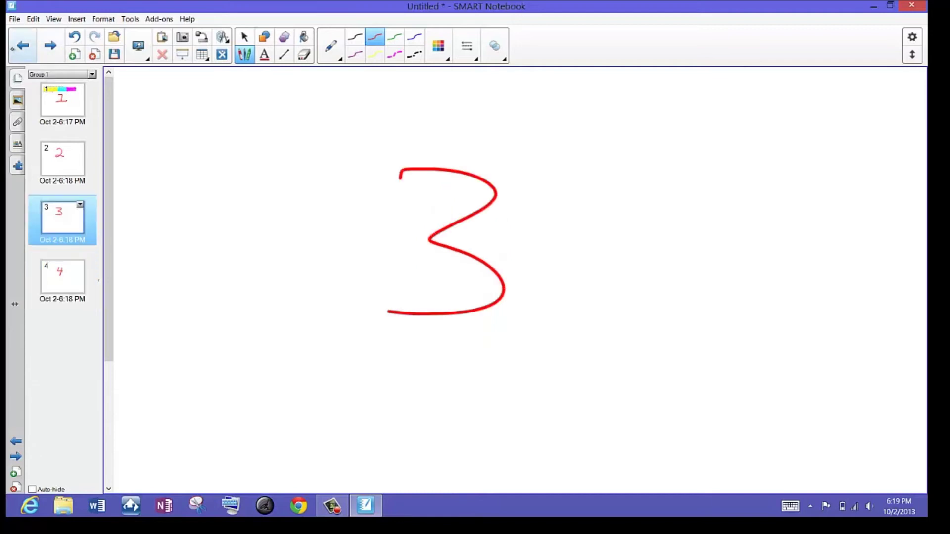
{"action": "left_click", "coordinate": [23, 46]}
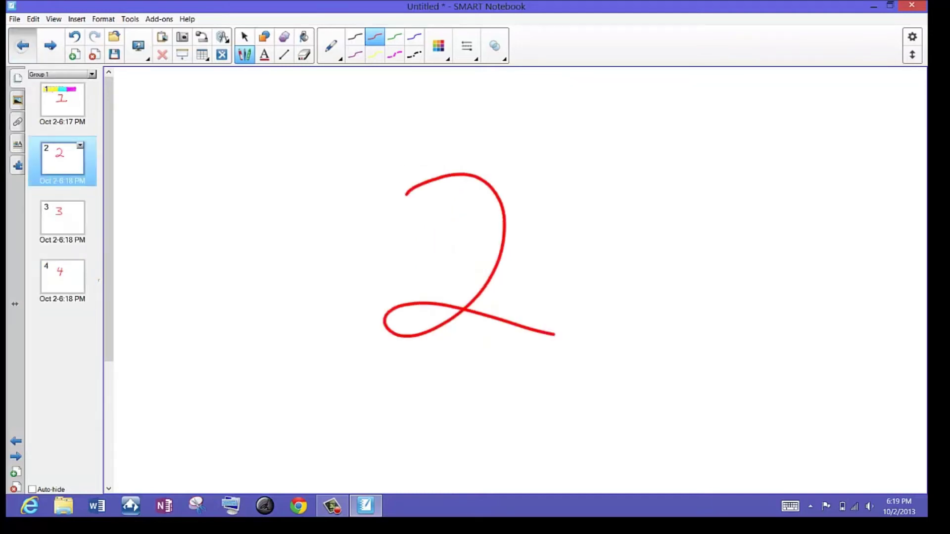
{"action": "left_click", "coordinate": [23, 46]}
{"action": "left_click", "coordinate": [50, 46]}
{"action": "left_click", "coordinate": [49, 46]}
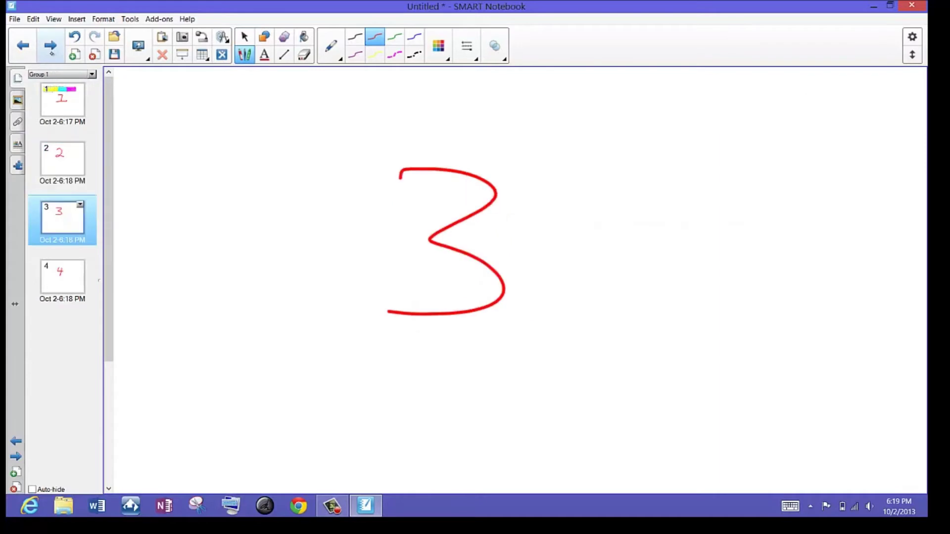
{"action": "left_click", "coordinate": [49, 46]}
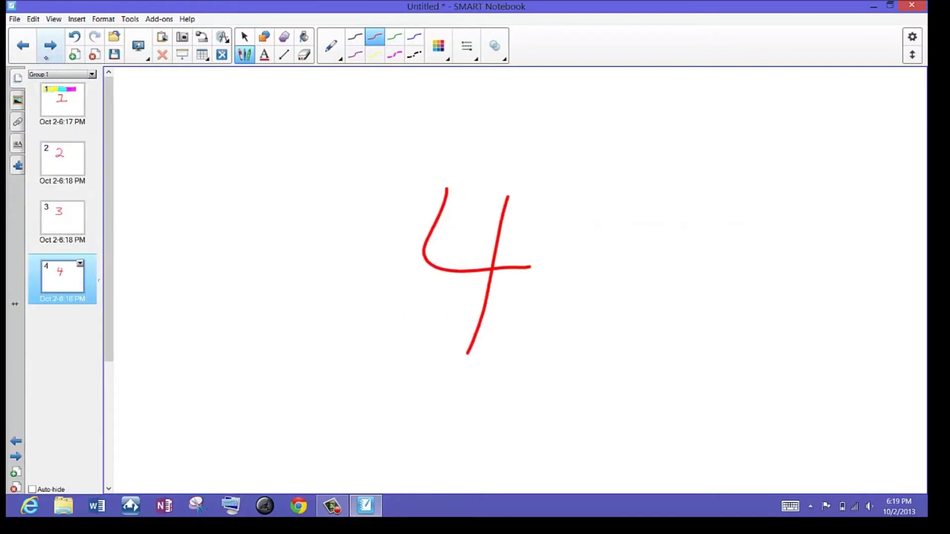
Visit pages 2, 3, 4 and 1 in the sorter, move page 4 above 3, then restore the order.
{"action": "left_click", "coordinate": [68, 170]}
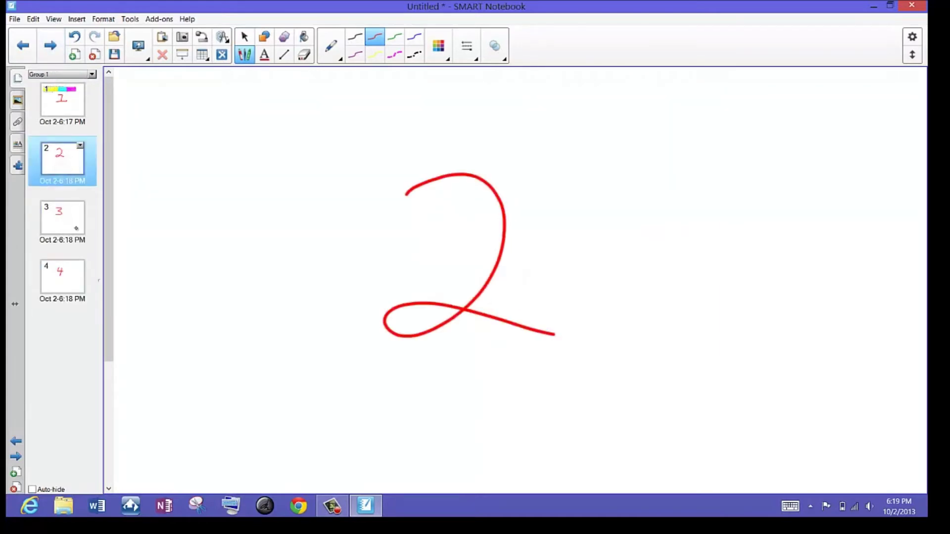
{"action": "left_click", "coordinate": [63, 218]}
{"action": "left_click", "coordinate": [62, 276]}
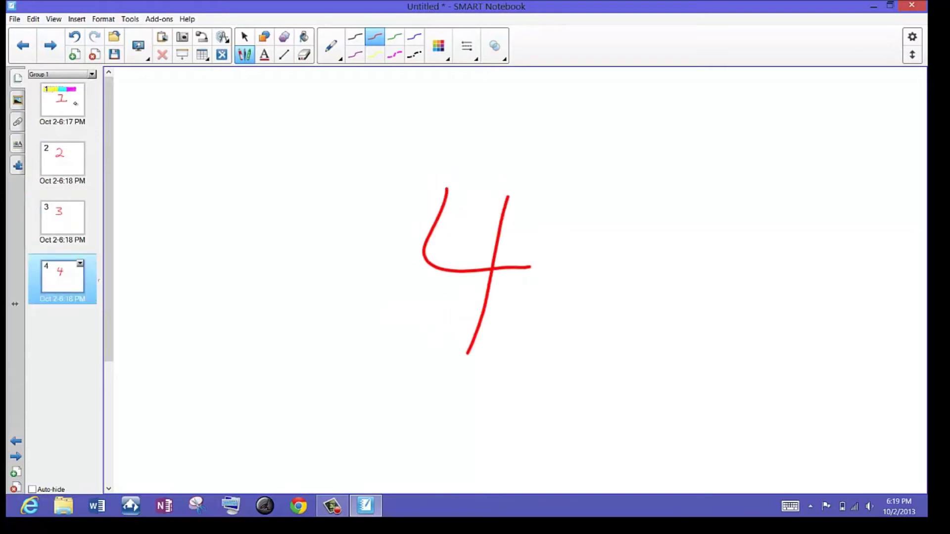
{"action": "left_click", "coordinate": [62, 101]}
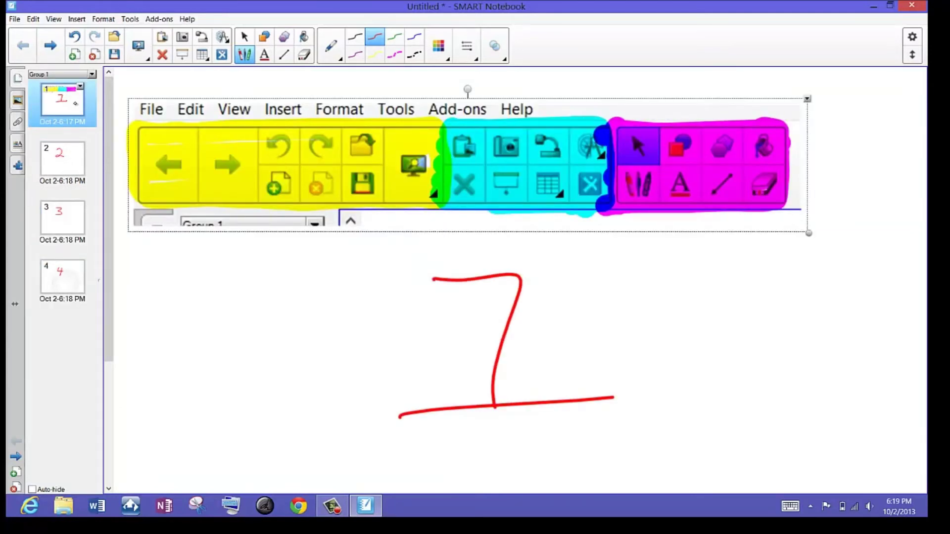
{"action": "left_click_drag", "start_coordinate": [62, 276], "coordinate": [70, 208]}
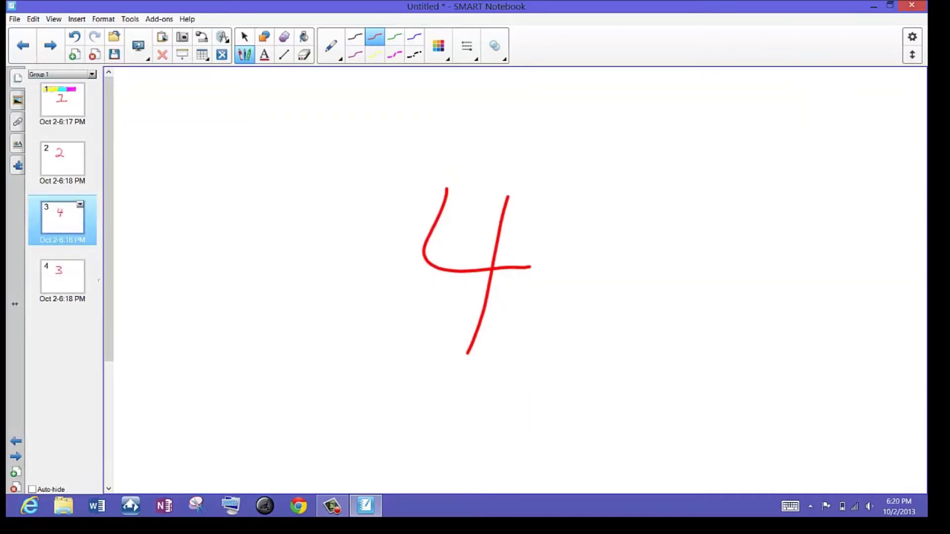
{"action": "left_click_drag", "start_coordinate": [63, 276], "coordinate": [69, 213]}
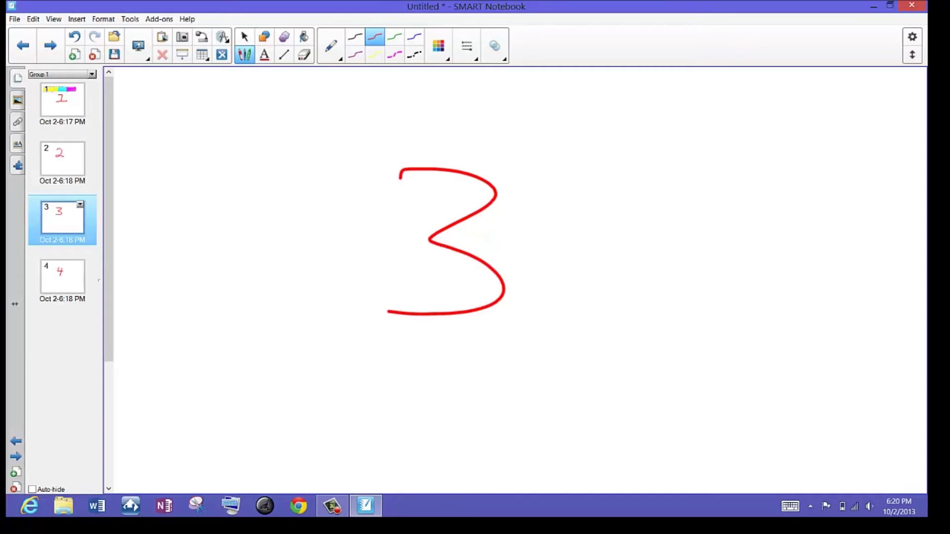
Draw a red brace beside the 3, undo, redo and undo it again, then return to page 1.
{"action": "mouse_move", "coordinate": [314, 134]}
{"action": "left_mouse_down"}
{"action": "mouse_move", "coordinate": [314, 412]}
{"action": "mouse_move", "coordinate": [379, 416]}
{"action": "left_mouse_up"}
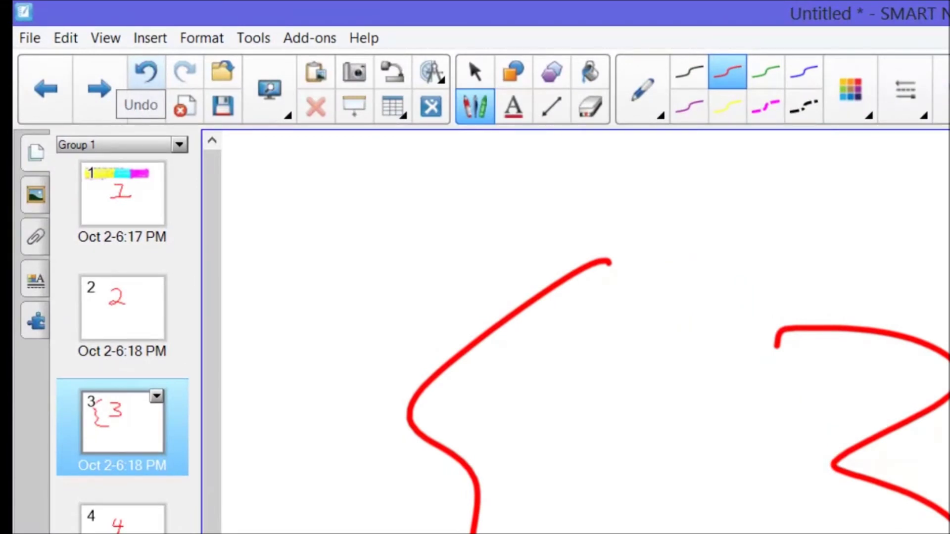
{"action": "left_click", "coordinate": [146, 71]}
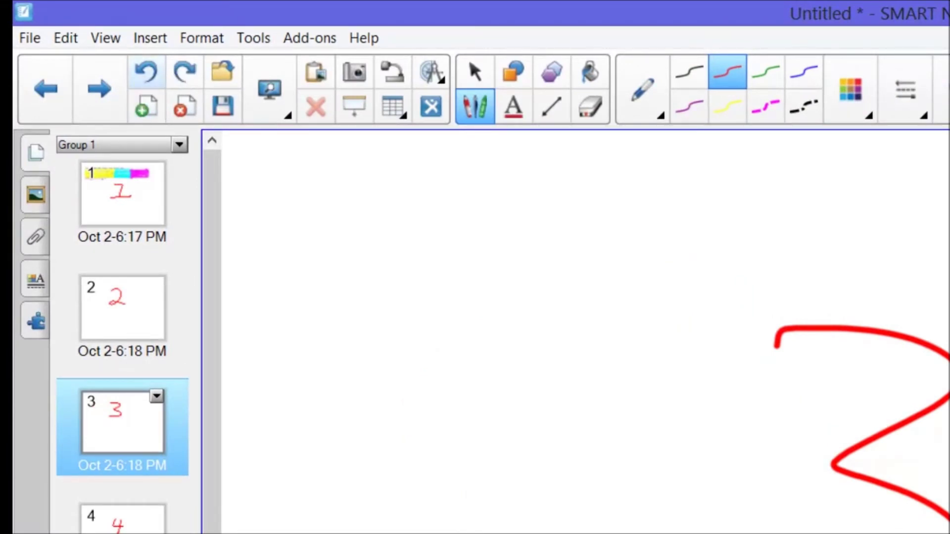
{"action": "left_click", "coordinate": [185, 71]}
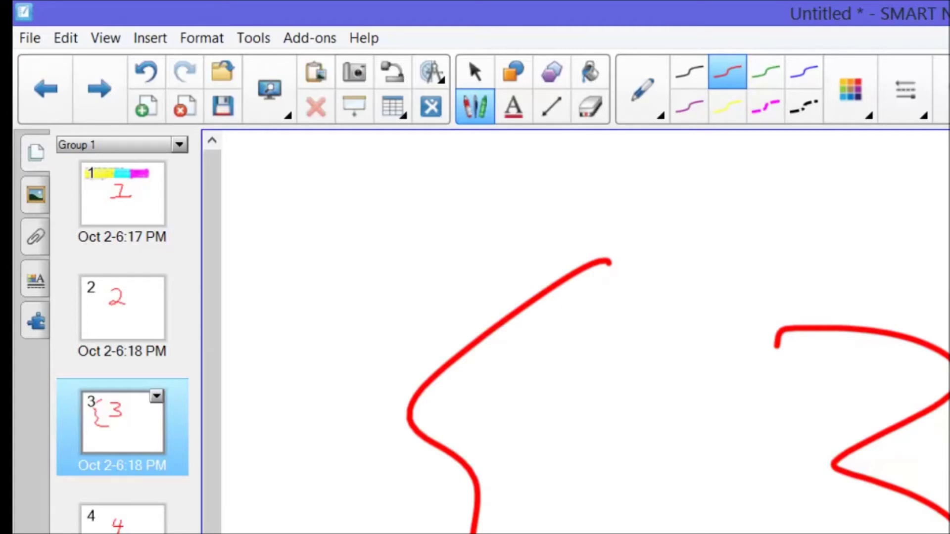
{"action": "left_click", "coordinate": [146, 72]}
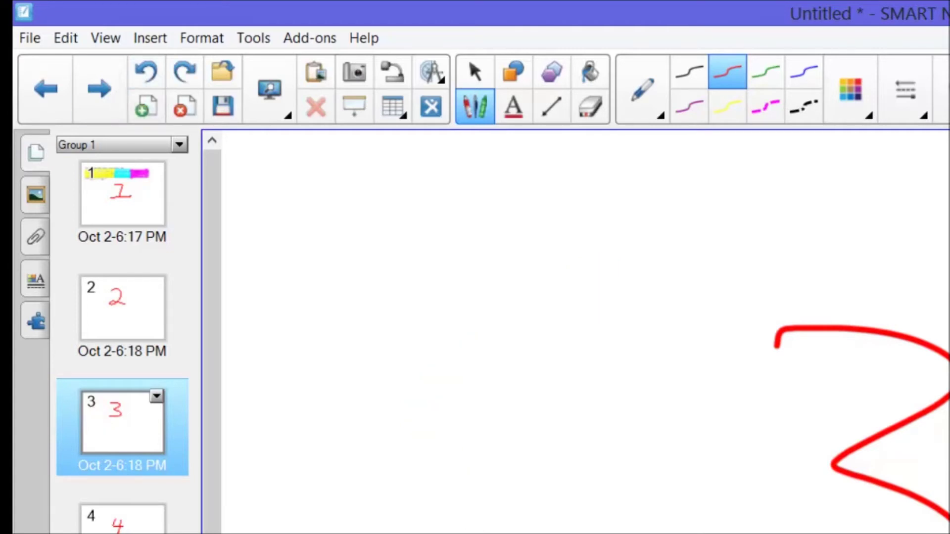
{"action": "left_click", "coordinate": [122, 196]}
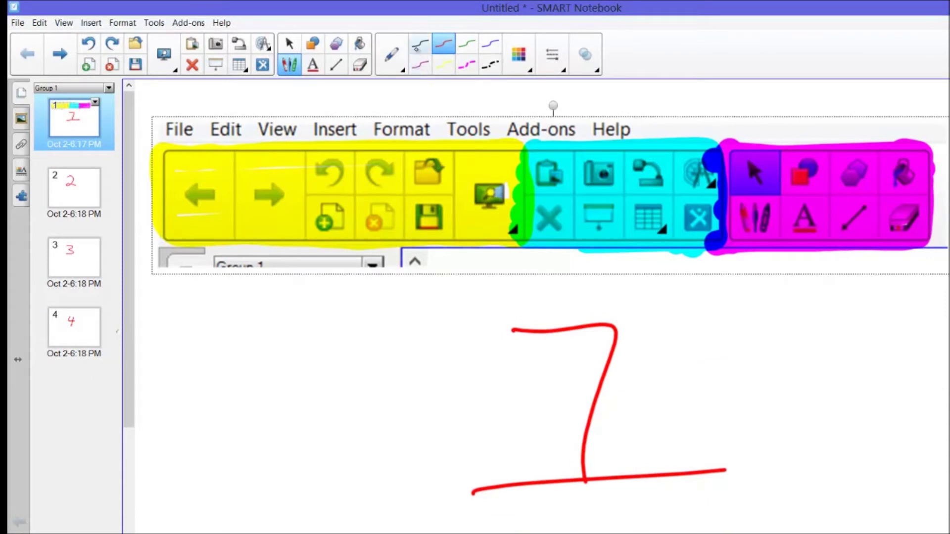
Circle the open-file icon in the page 1 toolbar picture in red.
{"action": "left_click", "coordinate": [419, 44]}
{"action": "left_click", "coordinate": [443, 44]}
{"action": "mouse_move", "coordinate": [442, 149]}
{"action": "left_mouse_down"}
{"action": "mouse_move", "coordinate": [456, 176]}
{"action": "mouse_move", "coordinate": [442, 151]}
{"action": "left_mouse_up"}
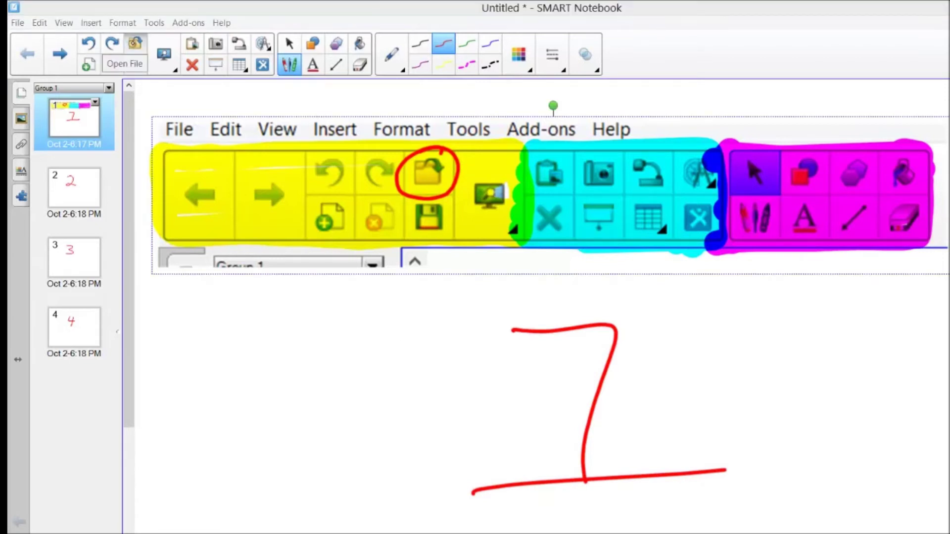
Choose the USA Illinois notebook file to open.
{"action": "left_click", "coordinate": [135, 43]}
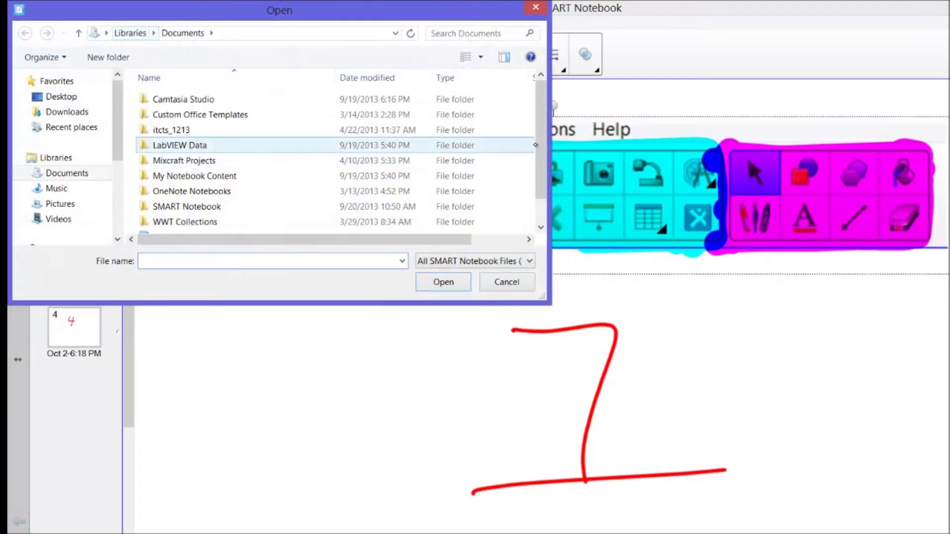
{"action": "left_click_drag", "start_coordinate": [544, 156], "coordinate": [544, 178]}
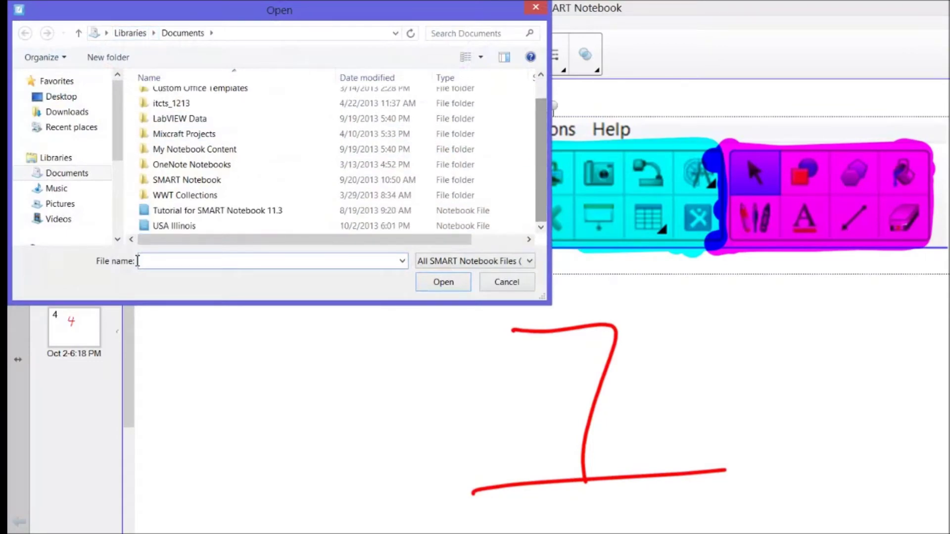
{"action": "left_click", "coordinate": [177, 226]}
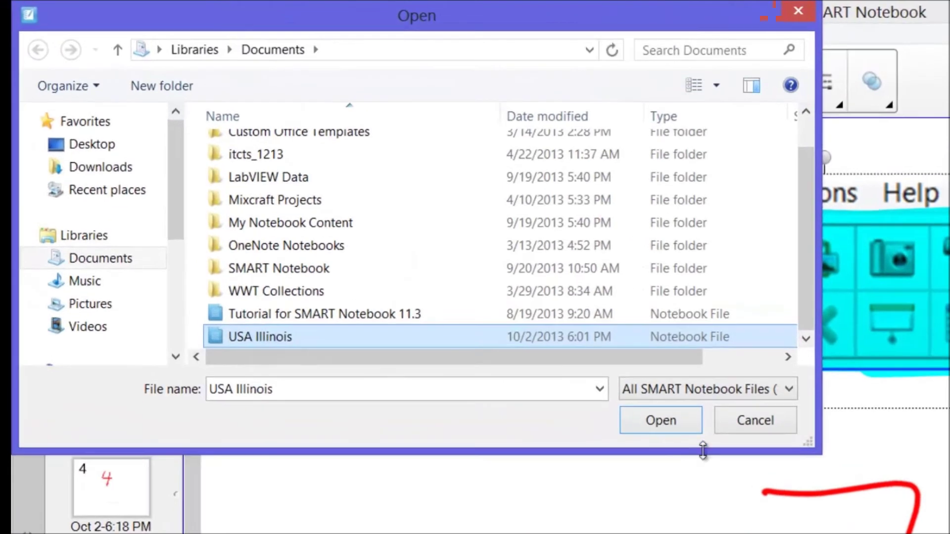
{"action": "left_click", "coordinate": [658, 422]}
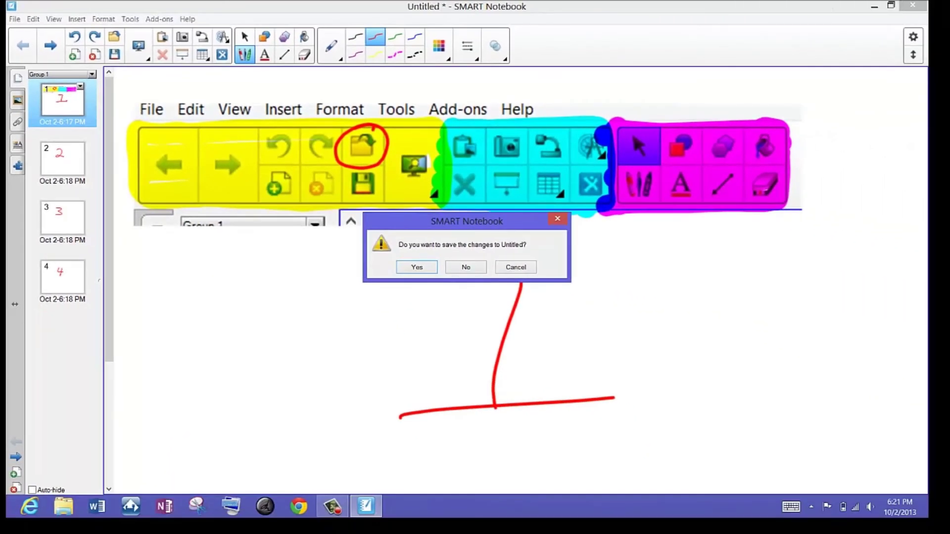
Save the current notebook first as 'part 1'.
{"action": "left_click", "coordinate": [416, 267]}
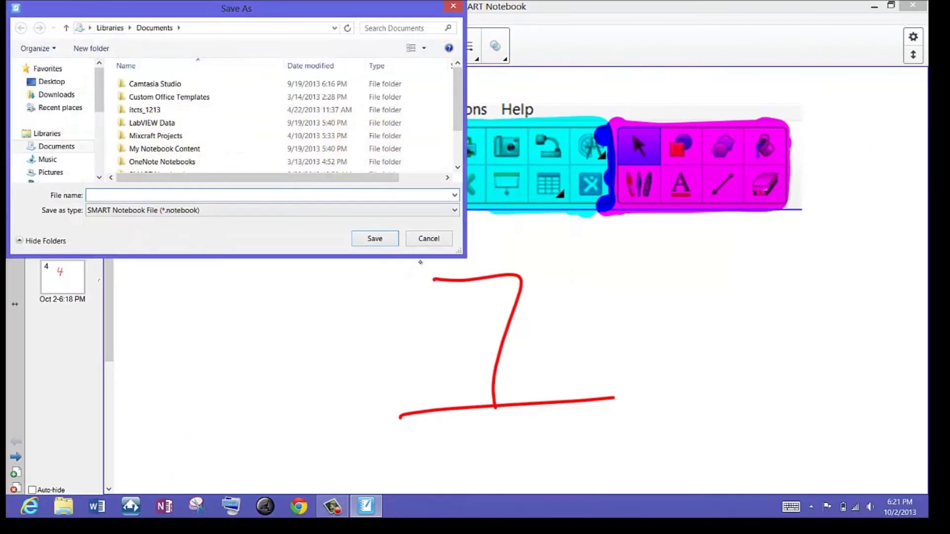
{"action": "left_click", "coordinate": [93, 198]}
{"action": "type", "text": "part"}
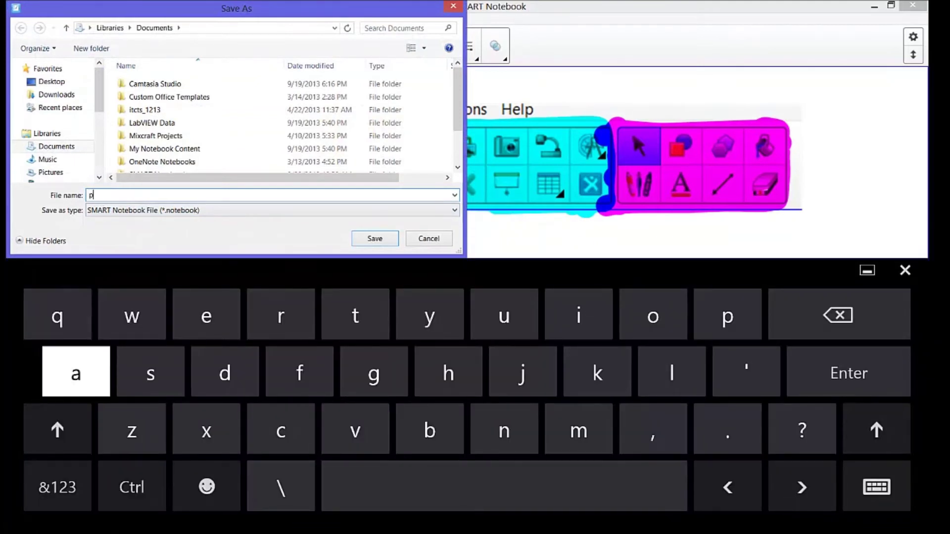
{"action": "left_click", "coordinate": [57, 487]}
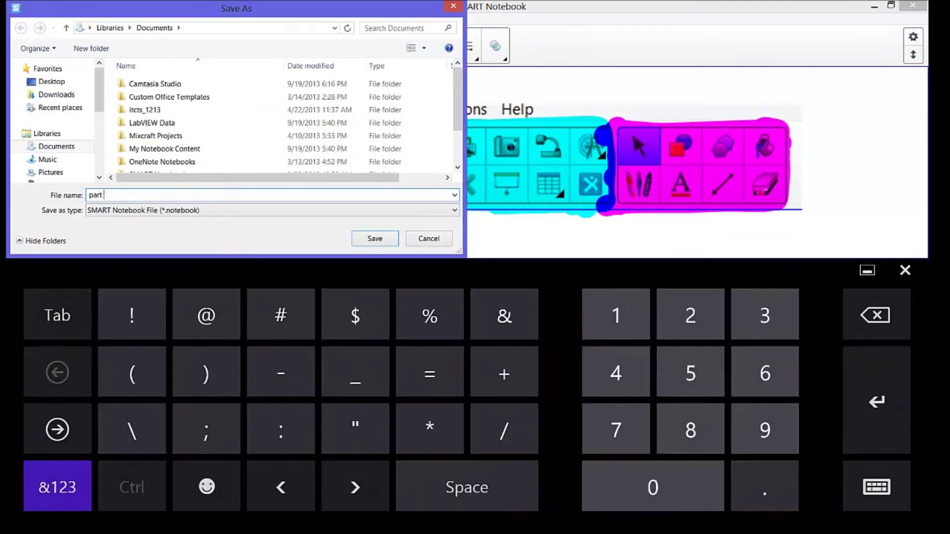
{"action": "type", "text": "1"}
{"action": "left_click", "coordinate": [374, 239]}
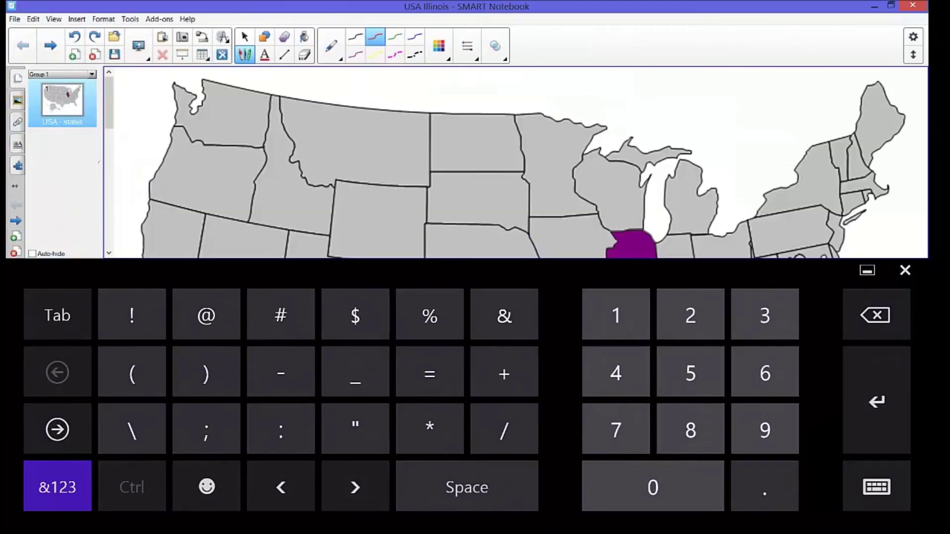
Draw and undo a red line from Illinois to Oklahoma, then drag the purple Illinois piece.
{"action": "left_click", "coordinate": [905, 271]}
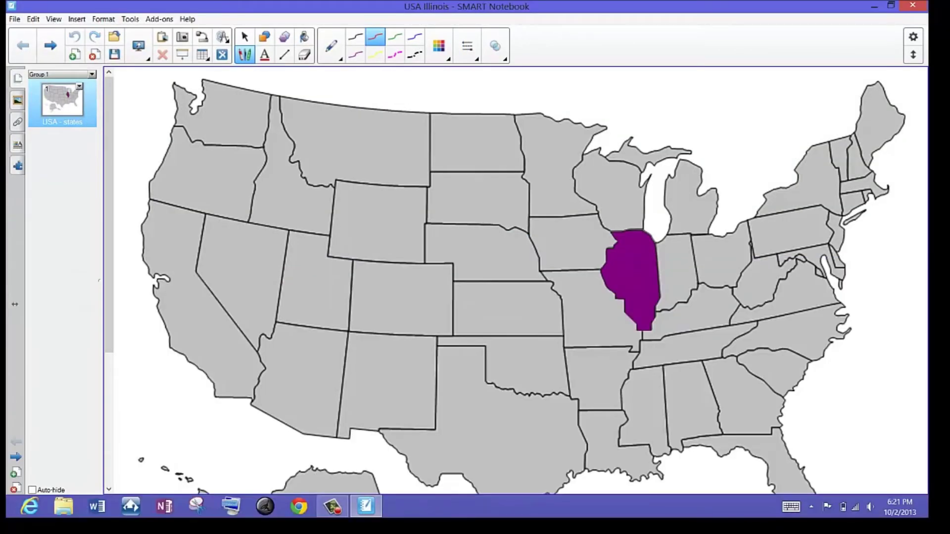
{"action": "left_click_drag", "start_coordinate": [631, 283], "coordinate": [541, 349]}
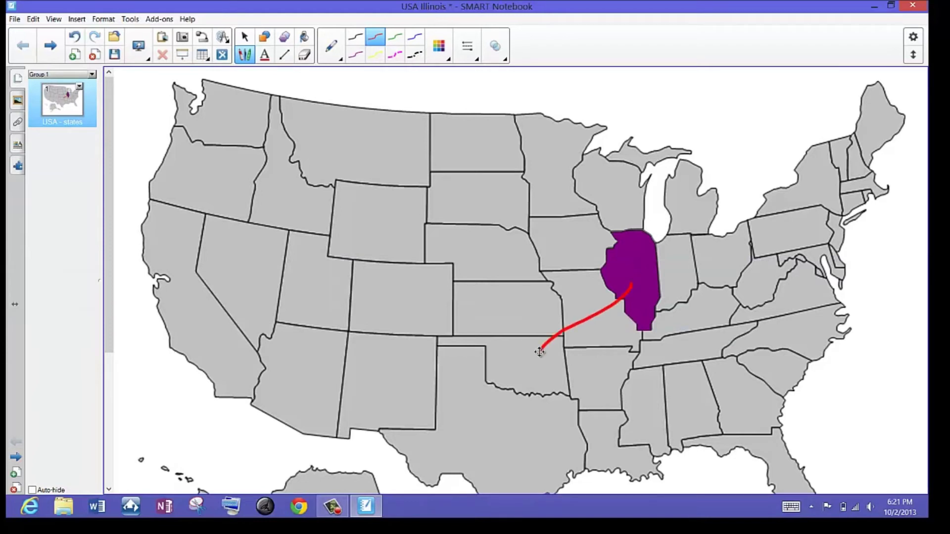
{"action": "left_click", "coordinate": [74, 36]}
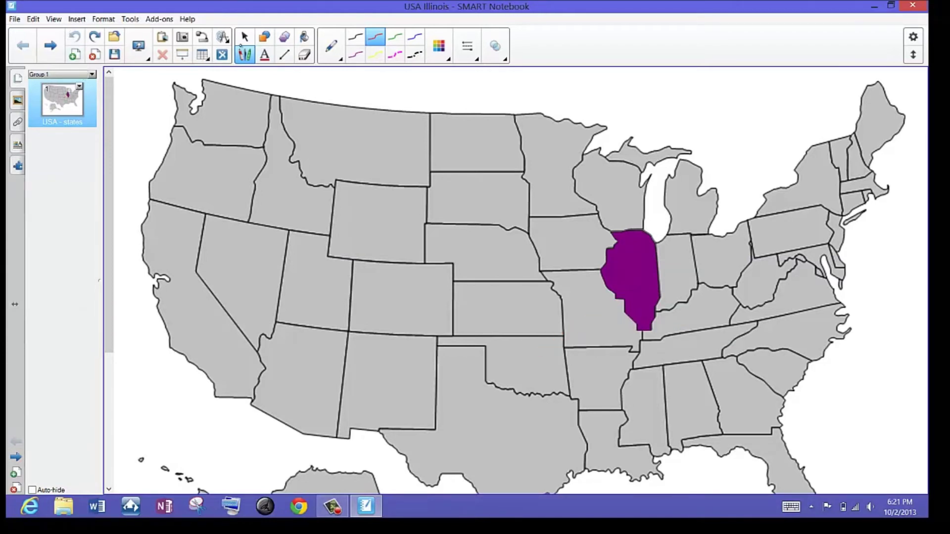
{"action": "left_click", "coordinate": [245, 36]}
{"action": "mouse_move", "coordinate": [638, 289]}
{"action": "left_mouse_down"}
{"action": "mouse_move", "coordinate": [339, 334]}
{"action": "mouse_move", "coordinate": [578, 383]}
{"action": "mouse_move", "coordinate": [832, 416]}
{"action": "mouse_move", "coordinate": [869, 432]}
{"action": "mouse_move", "coordinate": [639, 402]}
{"action": "mouse_move", "coordinate": [635, 291]}
{"action": "left_mouse_up"}
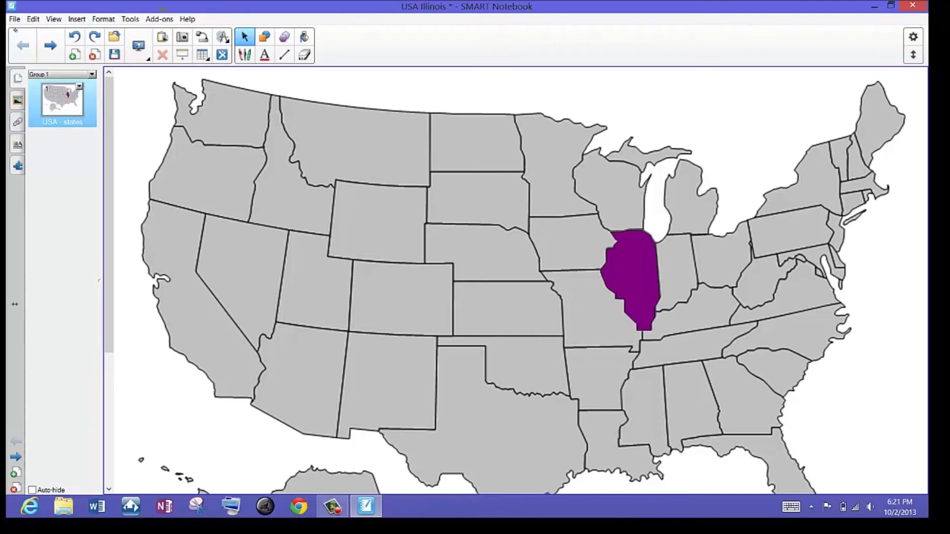
Open the 'part 1' notebook, discarding the changes to the Illinois map.
{"action": "left_click", "coordinate": [114, 37]}
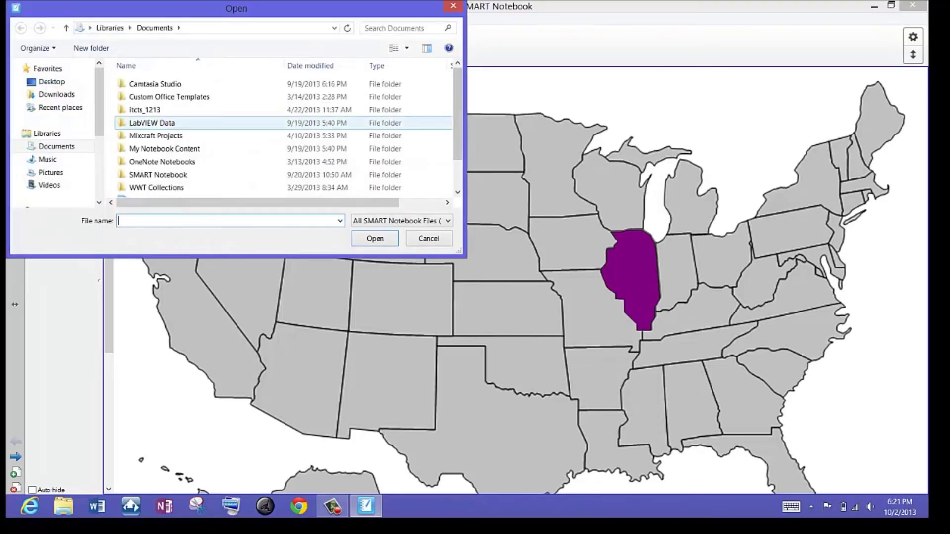
{"action": "scroll", "coordinate": [197, 129], "scroll_direction": "down", "scroll_amount": 1}
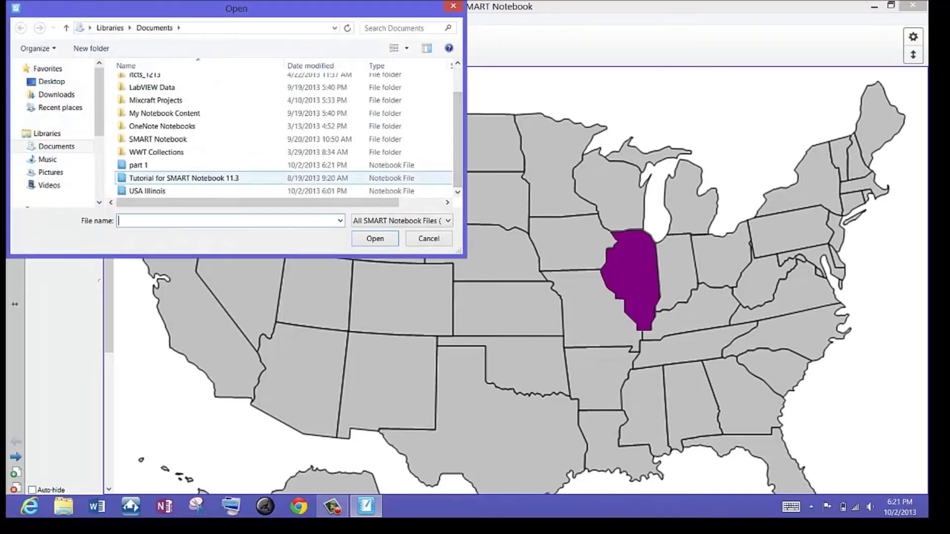
{"action": "left_click", "coordinate": [139, 165]}
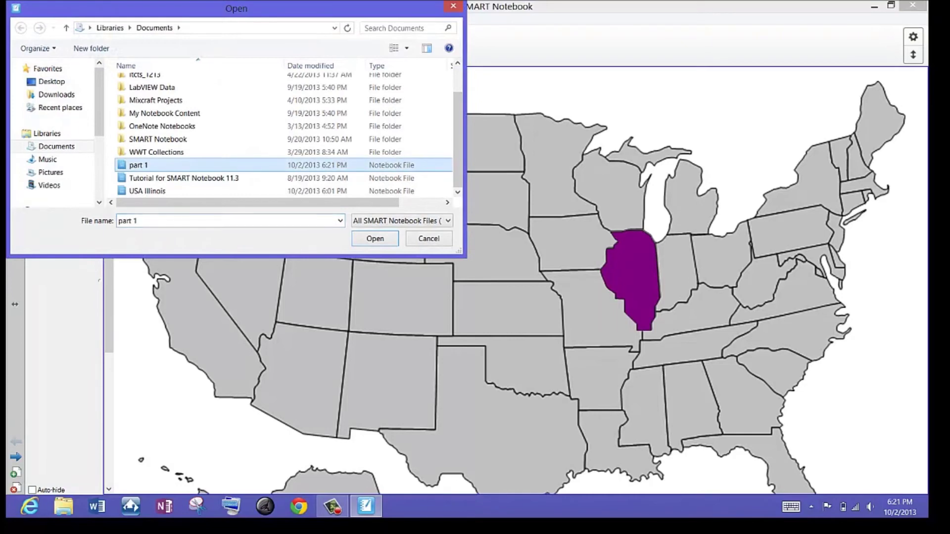
{"action": "left_click", "coordinate": [375, 239]}
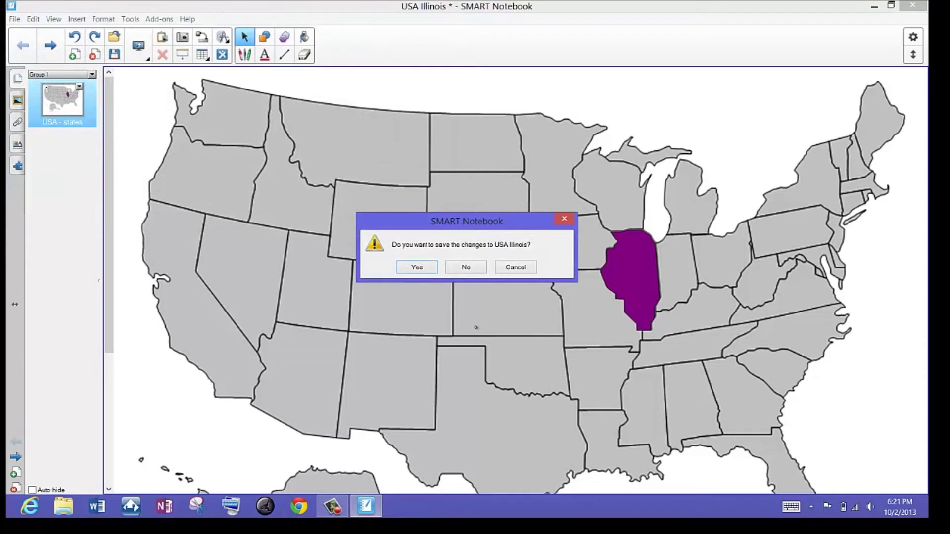
{"action": "left_click", "coordinate": [466, 267]}
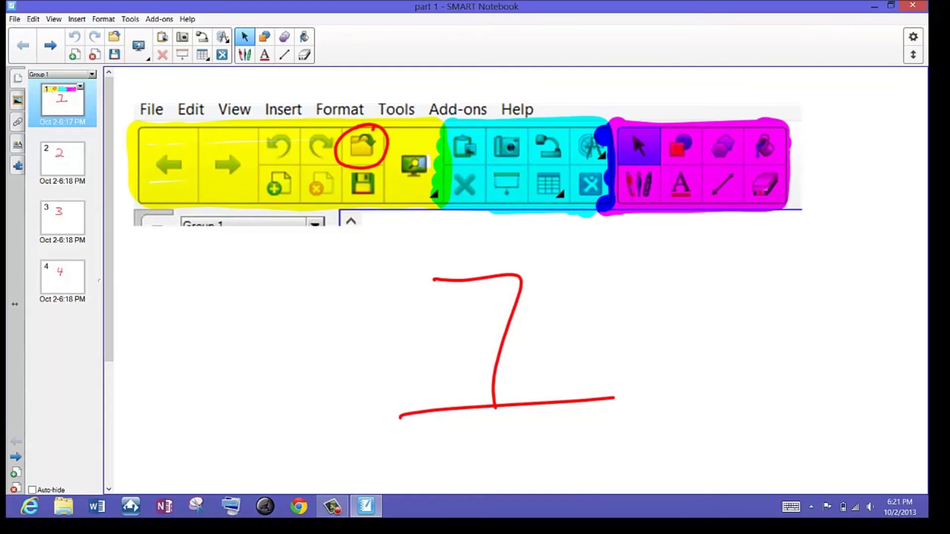
Add a new page after page 4 with a handwritten red 5, then save the notebook.
{"action": "left_click", "coordinate": [63, 276]}
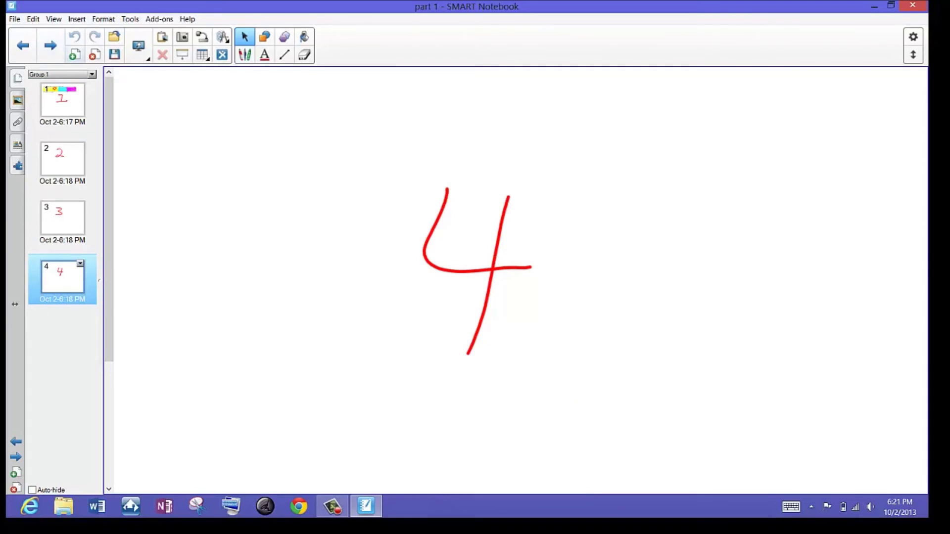
{"action": "left_click", "coordinate": [74, 55]}
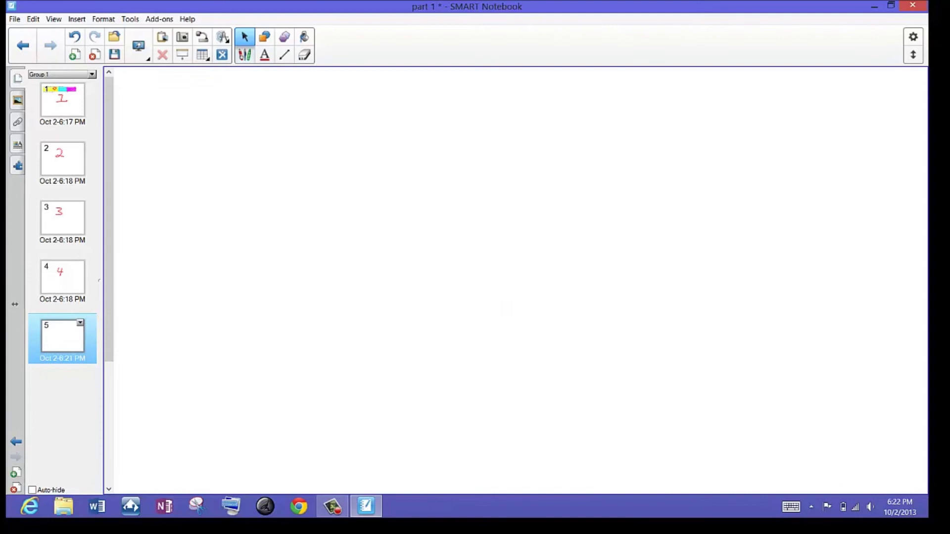
{"action": "left_click", "coordinate": [244, 55]}
{"action": "mouse_move", "coordinate": [450, 185]}
{"action": "left_mouse_down"}
{"action": "mouse_move", "coordinate": [524, 298]}
{"action": "mouse_move", "coordinate": [412, 329]}
{"action": "mouse_move", "coordinate": [547, 182]}
{"action": "left_mouse_up"}
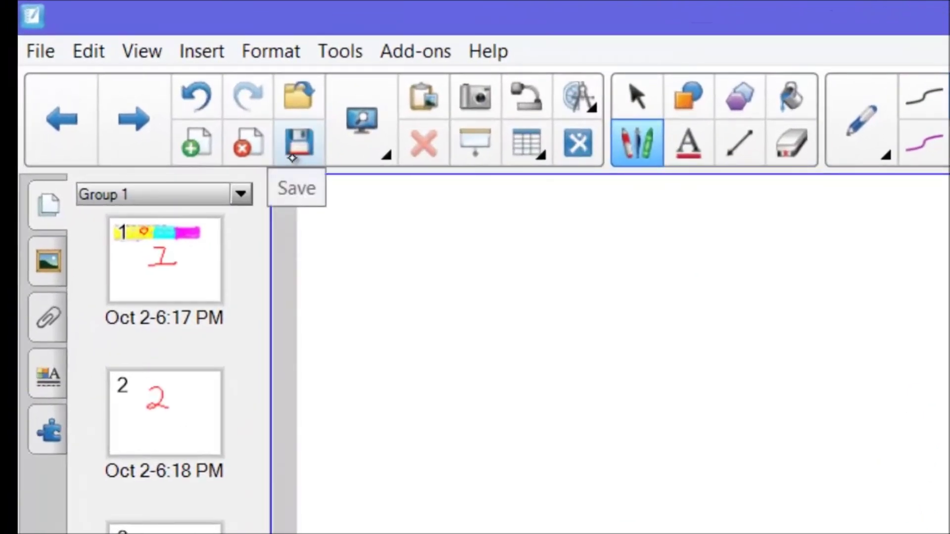
{"action": "left_click", "coordinate": [299, 136]}
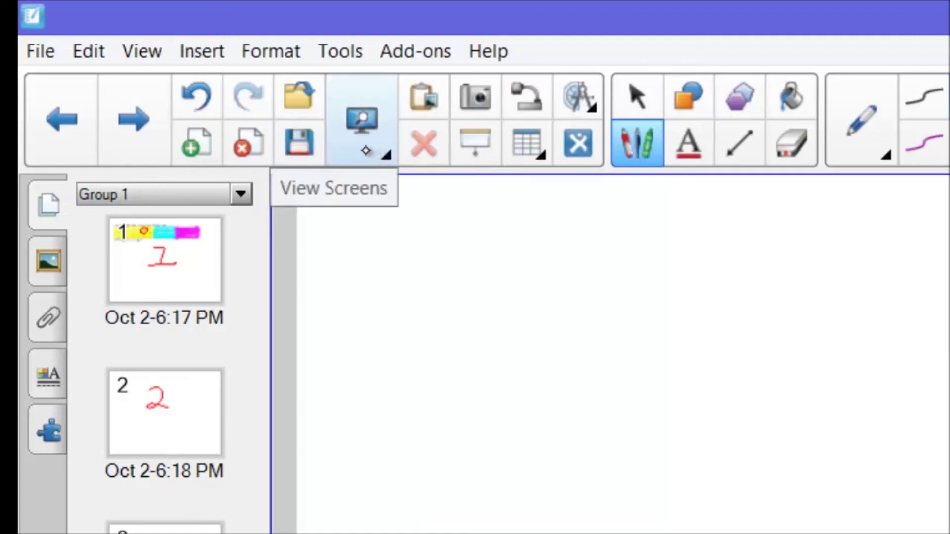
In full screen, draw seven red horizontal lines stacked beside the 5, then return to normal view.
{"action": "left_click", "coordinate": [367, 142]}
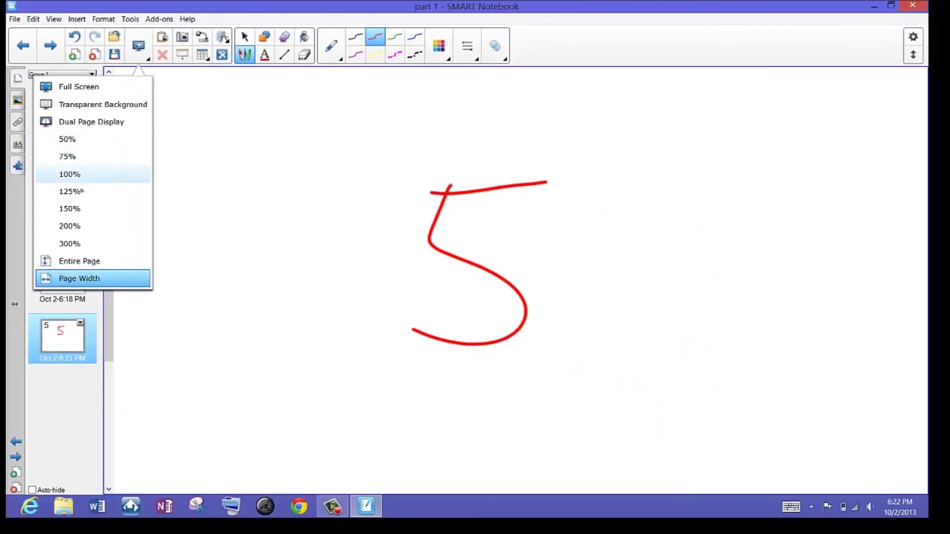
{"action": "left_click", "coordinate": [93, 88]}
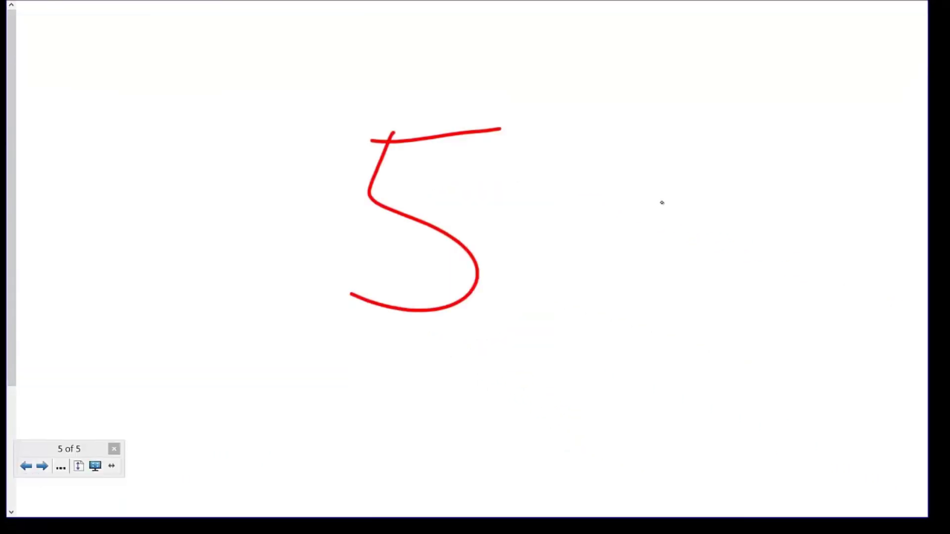
{"action": "left_click_drag", "start_coordinate": [721, 62], "coordinate": [798, 59]}
{"action": "left_click_drag", "start_coordinate": [716, 119], "coordinate": [822, 112]}
{"action": "left_click_drag", "start_coordinate": [710, 177], "coordinate": [816, 171]}
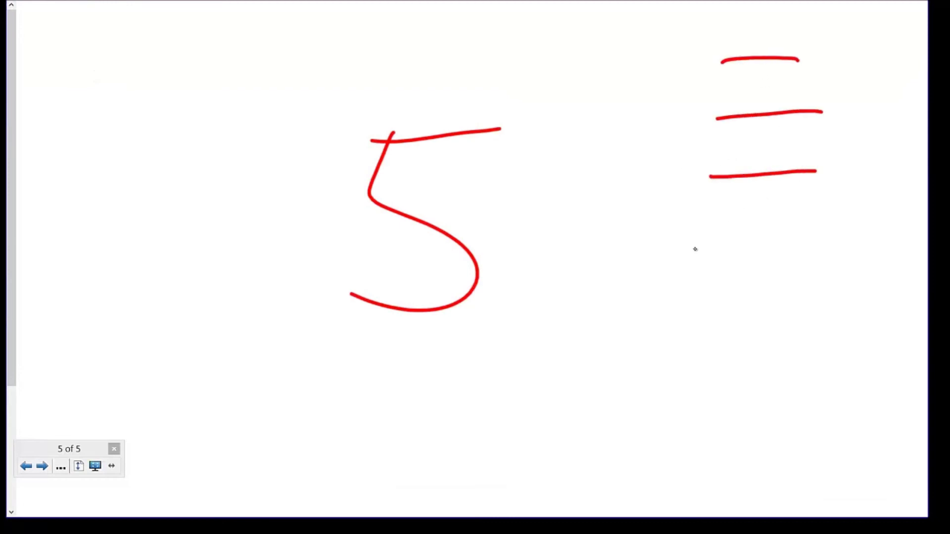
{"action": "left_click_drag", "start_coordinate": [696, 250], "coordinate": [815, 242]}
{"action": "left_click_drag", "start_coordinate": [685, 322], "coordinate": [835, 312]}
{"action": "left_click_drag", "start_coordinate": [656, 386], "coordinate": [830, 377]}
{"action": "left_click_drag", "start_coordinate": [676, 454], "coordinate": [824, 448]}
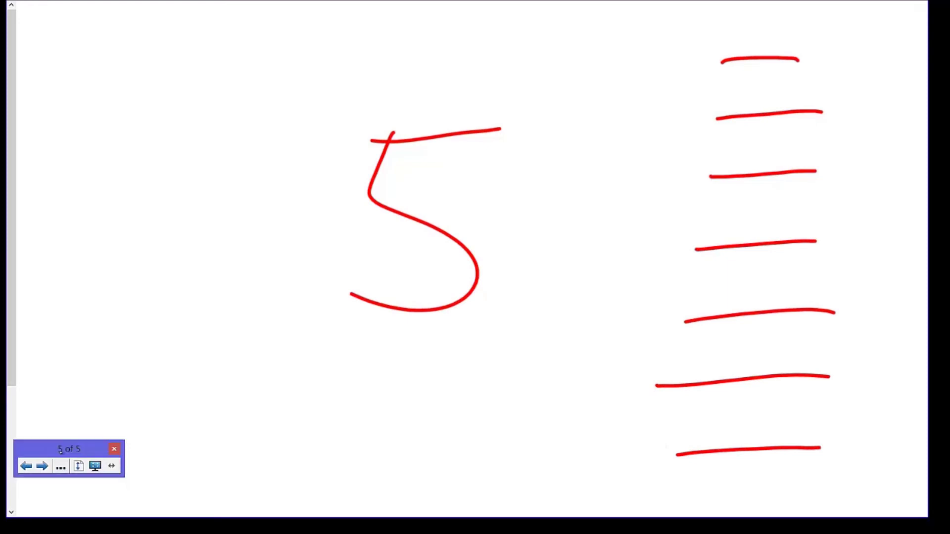
{"action": "left_click_drag", "start_coordinate": [55, 457], "coordinate": [116, 391]}
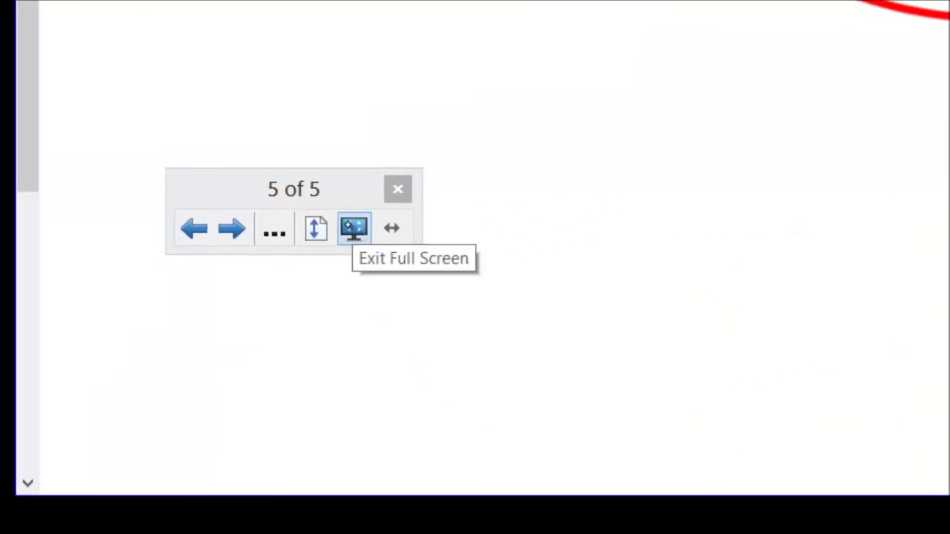
{"action": "left_click", "coordinate": [364, 220]}
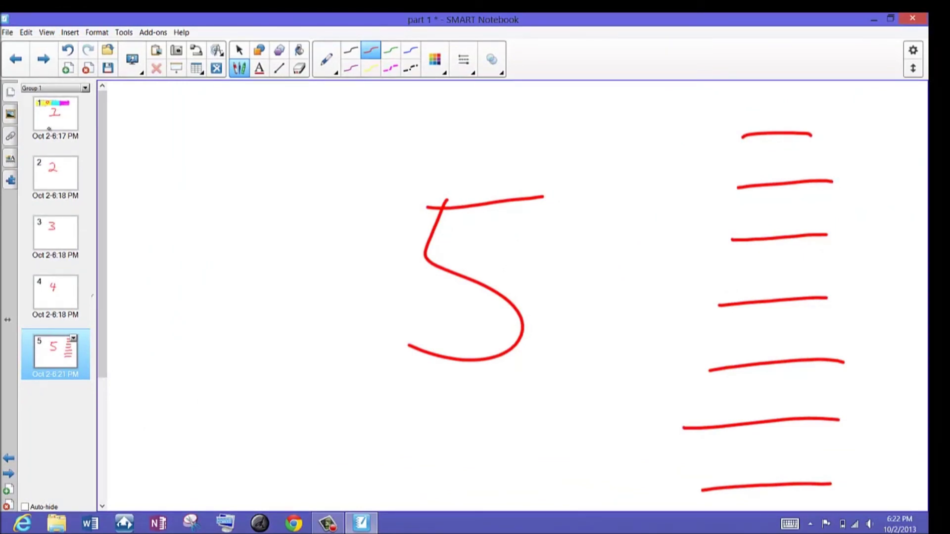
Show pages 3 and 4 side by side and handwrite 'Pros' under the 3.
{"action": "left_click", "coordinate": [58, 233]}
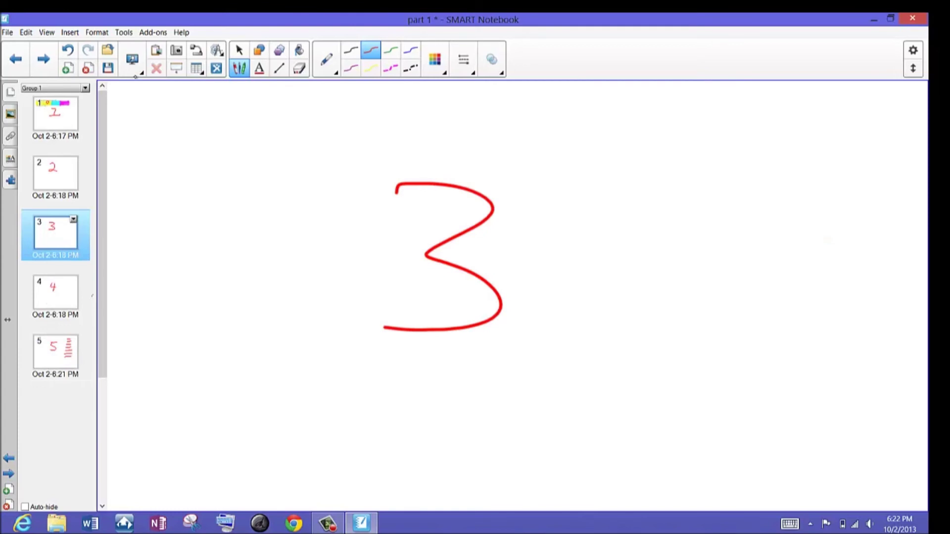
{"action": "left_click", "coordinate": [131, 75]}
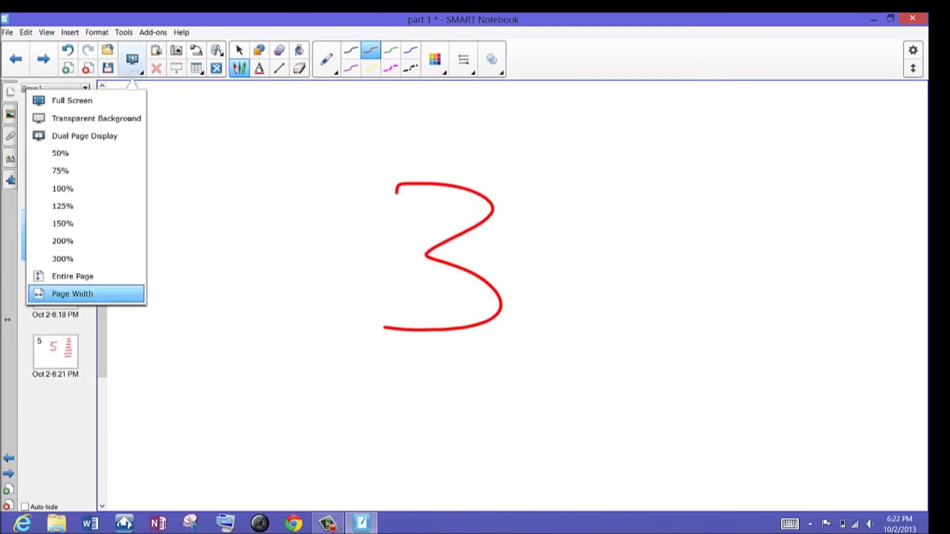
{"action": "left_click", "coordinate": [109, 141]}
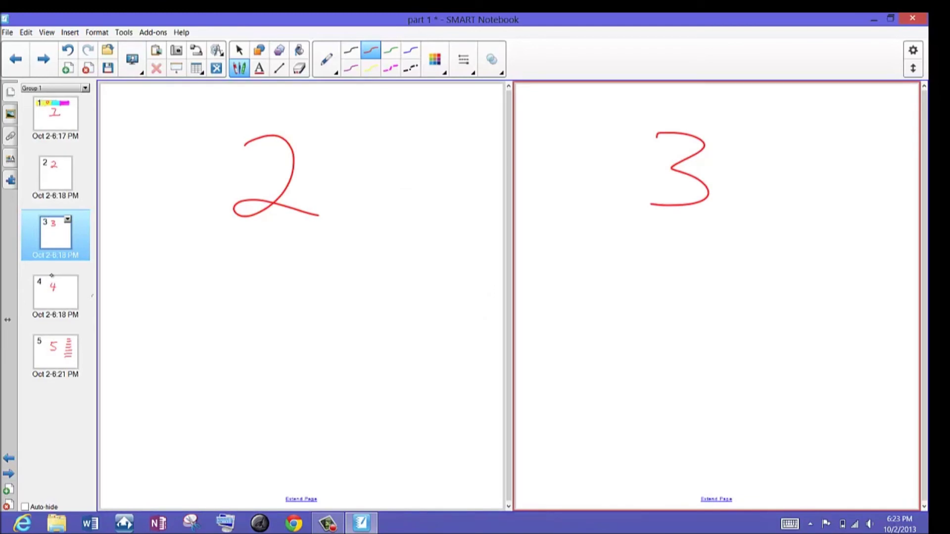
{"action": "left_click", "coordinate": [46, 294]}
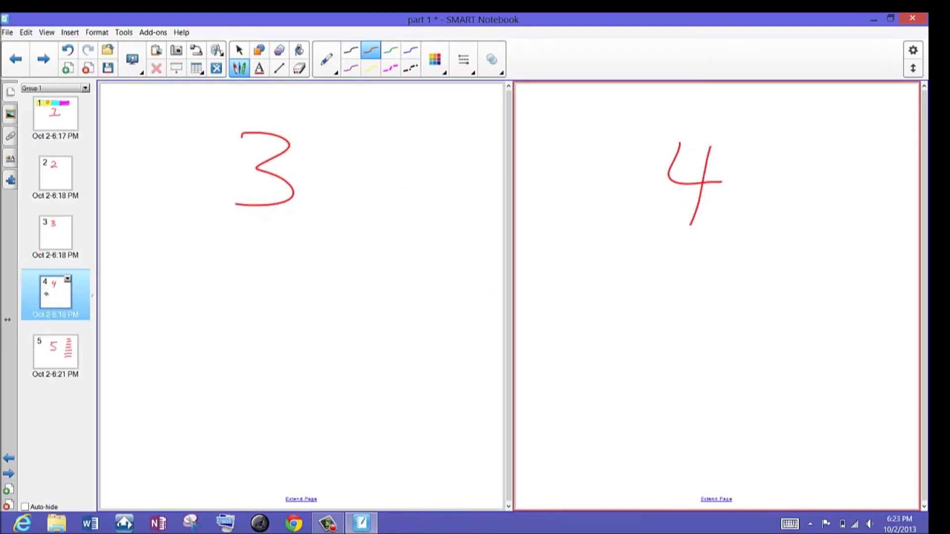
{"action": "left_click", "coordinate": [220, 199]}
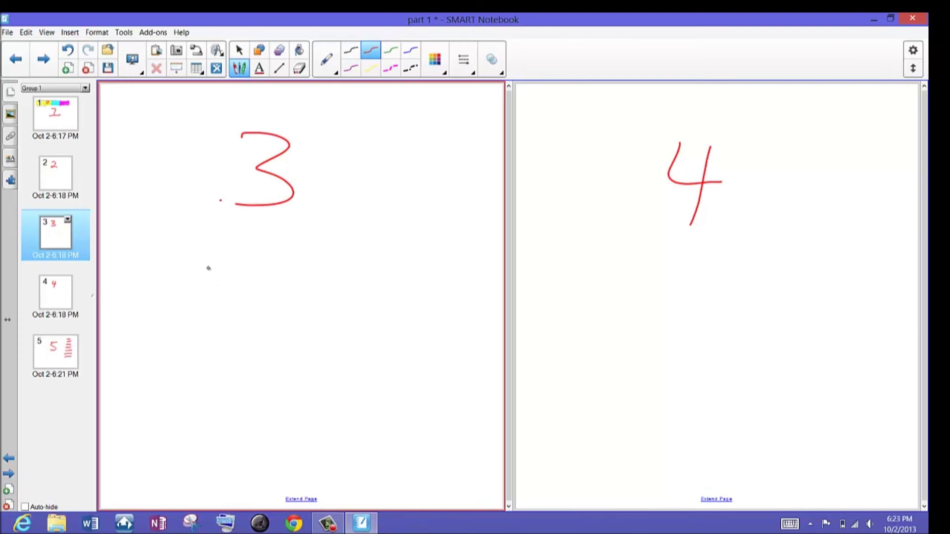
{"action": "mouse_move", "coordinate": [208, 260]}
{"action": "left_mouse_down"}
{"action": "mouse_move", "coordinate": [206, 314]}
{"action": "mouse_move", "coordinate": [208, 287]}
{"action": "left_mouse_up"}
{"action": "mouse_move", "coordinate": [241, 286]}
{"action": "left_mouse_down"}
{"action": "mouse_move", "coordinate": [242, 299]}
{"action": "mouse_move", "coordinate": [251, 284]}
{"action": "left_mouse_up"}
{"action": "left_click_drag", "start_coordinate": [281, 283], "coordinate": [303, 301]}
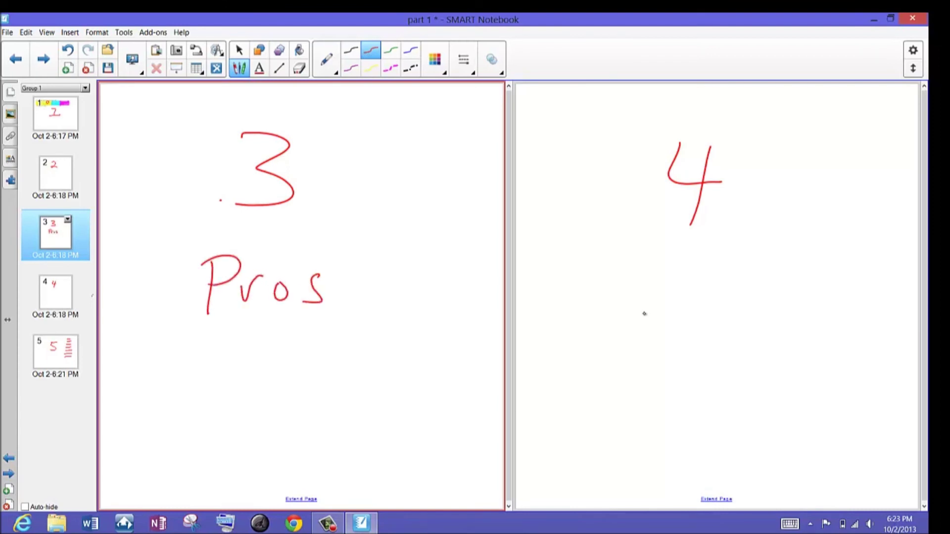
{"action": "left_click_drag", "start_coordinate": [655, 267], "coordinate": [670, 303]}
Handwrite 'Cons' under the 4 on page 4 and switch back to single-page display.
{"action": "mouse_move", "coordinate": [690, 292]}
{"action": "left_mouse_down"}
{"action": "mouse_move", "coordinate": [684, 300]}
{"action": "mouse_move", "coordinate": [690, 291]}
{"action": "left_mouse_up"}
{"action": "left_click_drag", "start_coordinate": [709, 292], "coordinate": [726, 303]}
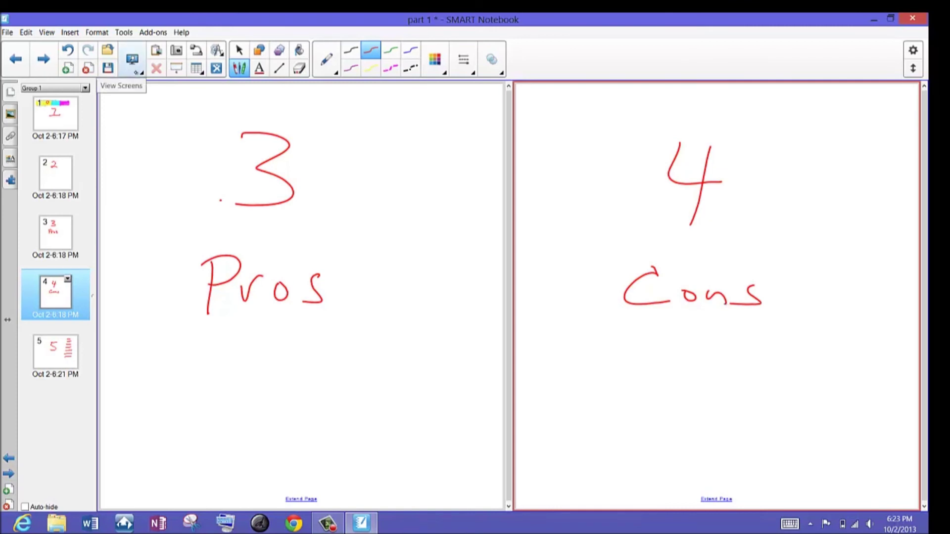
{"action": "left_click", "coordinate": [132, 62]}
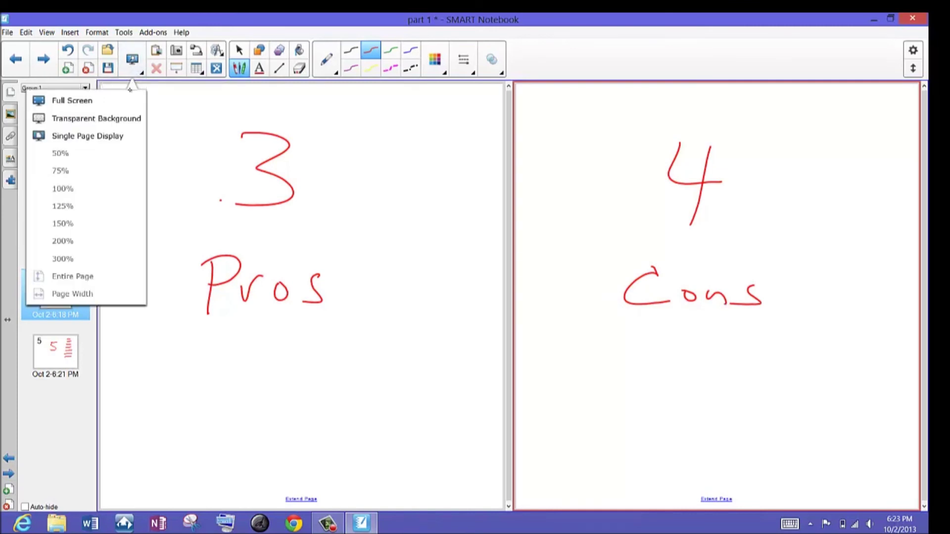
{"action": "left_click", "coordinate": [110, 137]}
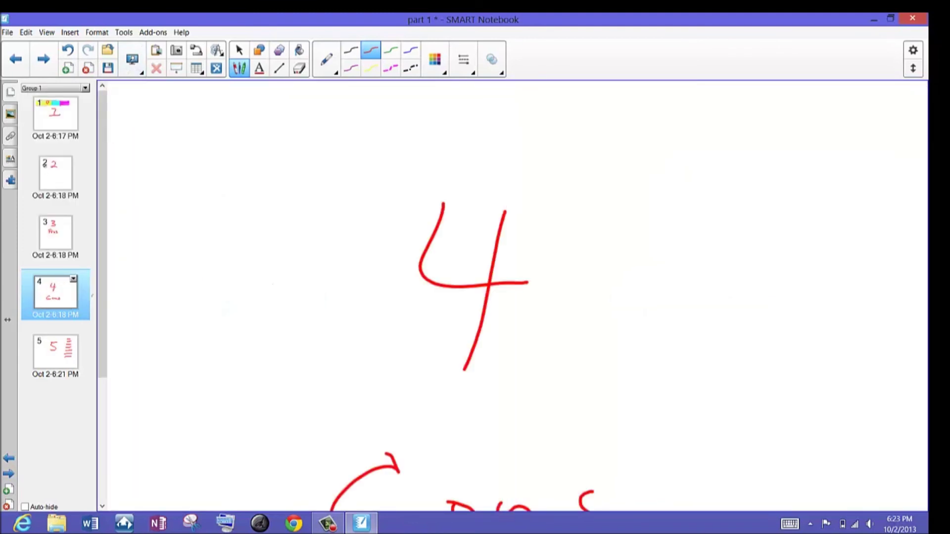
On page 1, zoom to 300% and then out to 50%.
{"action": "left_click", "coordinate": [49, 126]}
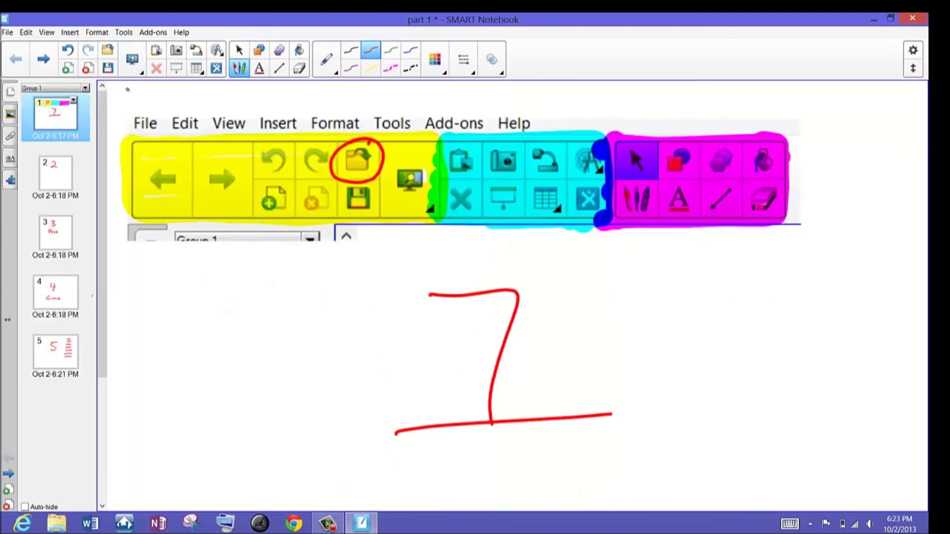
{"action": "left_click", "coordinate": [138, 72]}
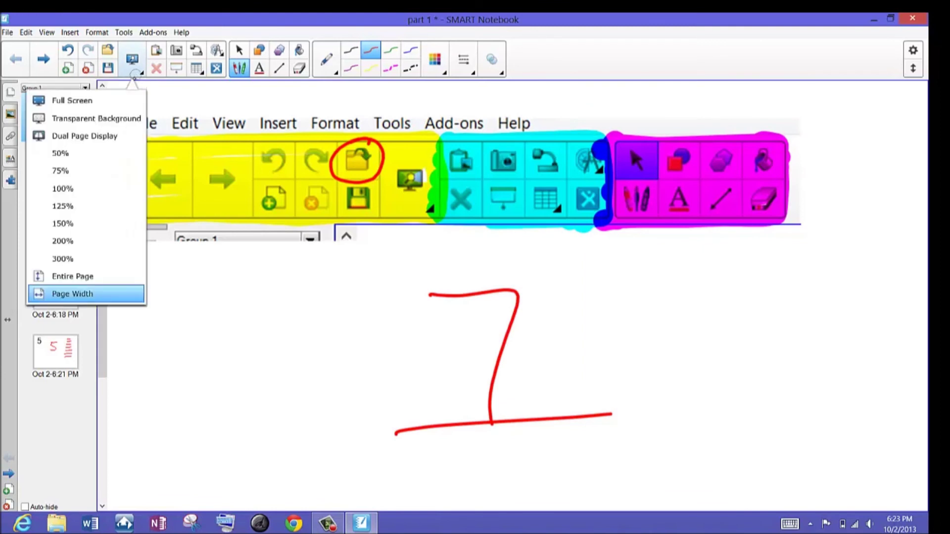
{"action": "left_click", "coordinate": [79, 256]}
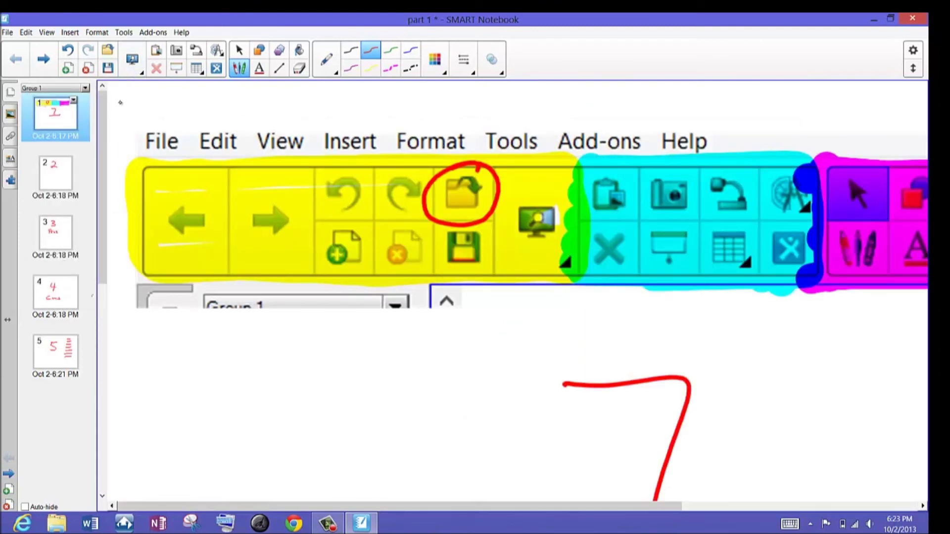
{"action": "left_click", "coordinate": [138, 71]}
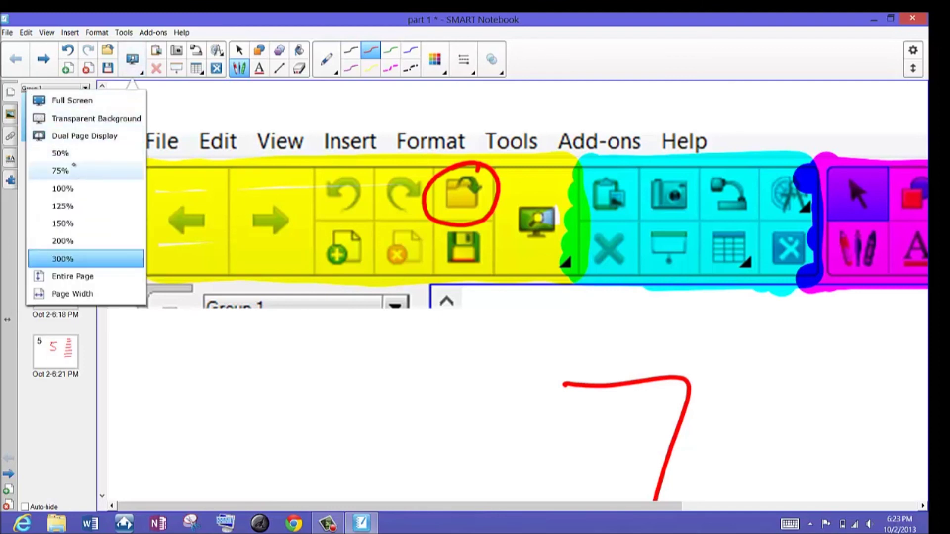
{"action": "left_click", "coordinate": [62, 153]}
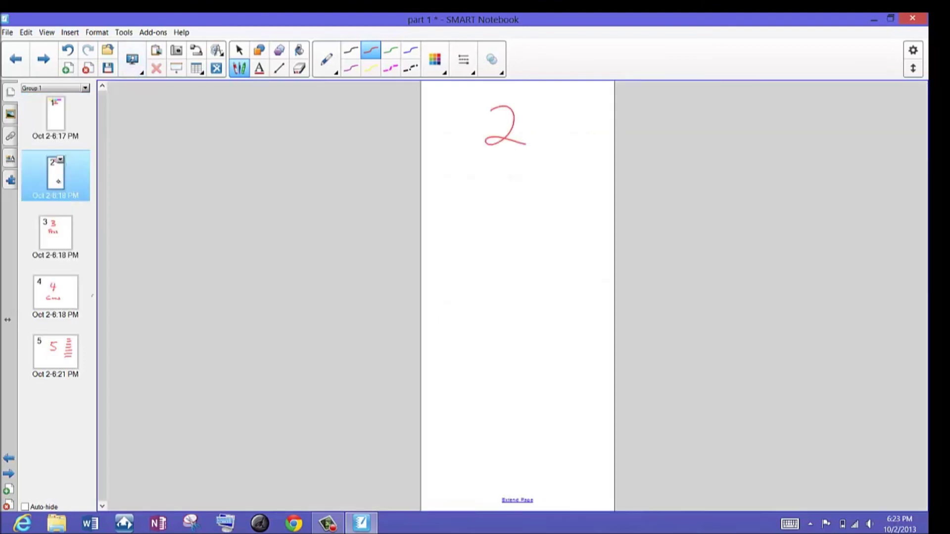
Fit the page to the window width and select page 1 again.
{"action": "left_click", "coordinate": [139, 71]}
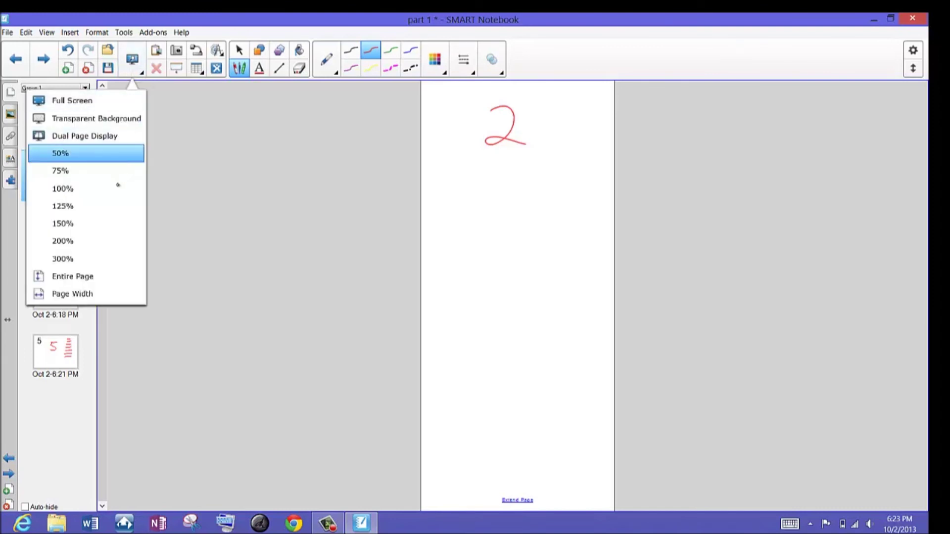
{"action": "left_click", "coordinate": [94, 294]}
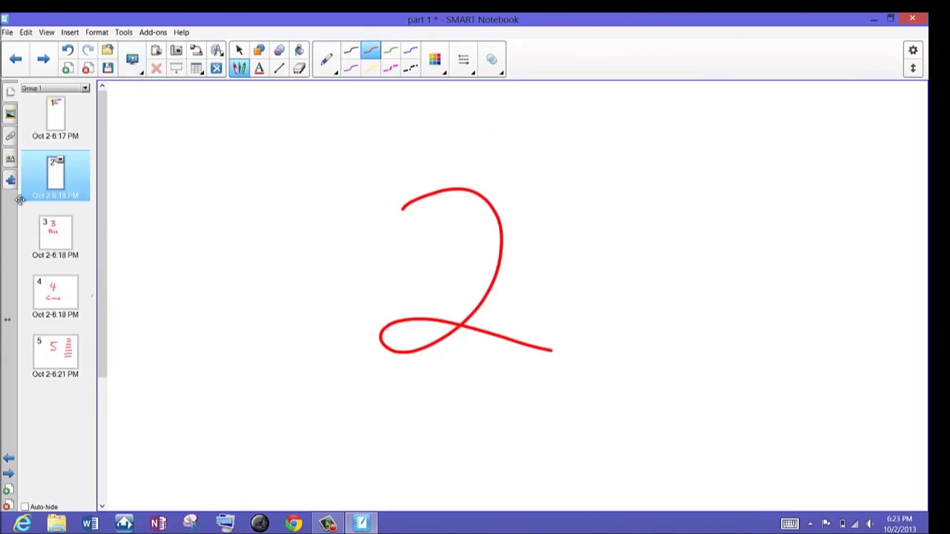
{"action": "left_click", "coordinate": [54, 123]}
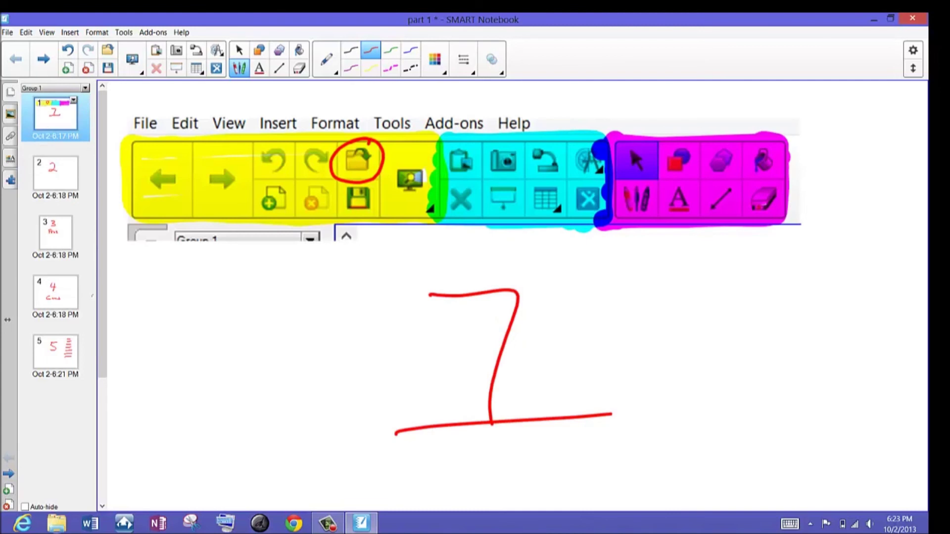